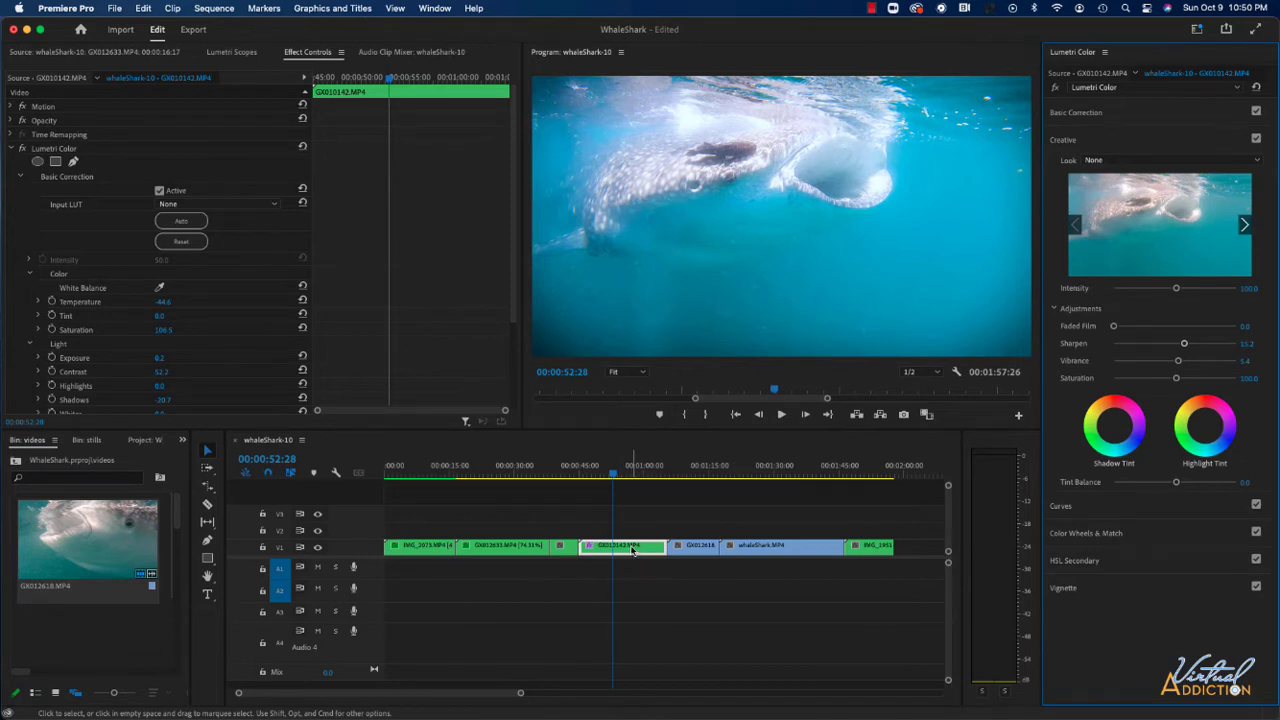
- Remove only the Lumetri Color effect from the GX010142.MP4 clip, excluding Motion, Opacity and Time Remapping from the removed attributes
{"action": "right_click", "coordinate": [631, 550]}
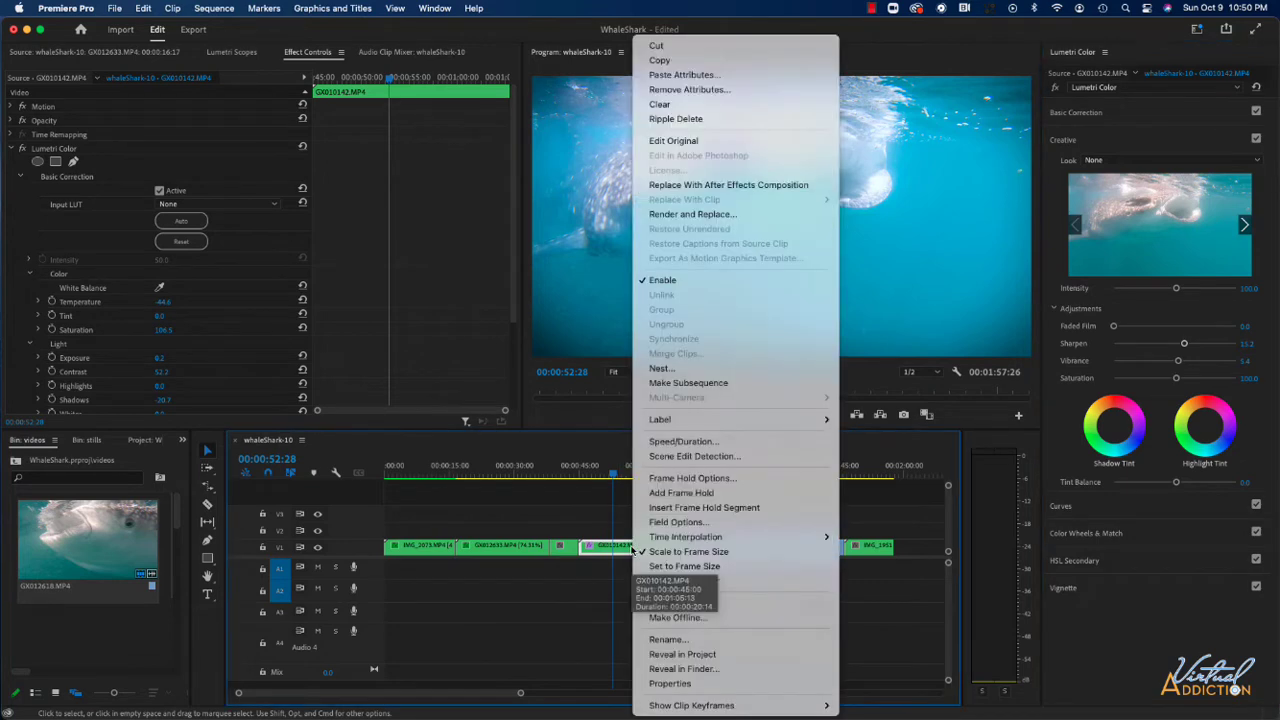
{"action": "left_click", "coordinate": [697, 90]}
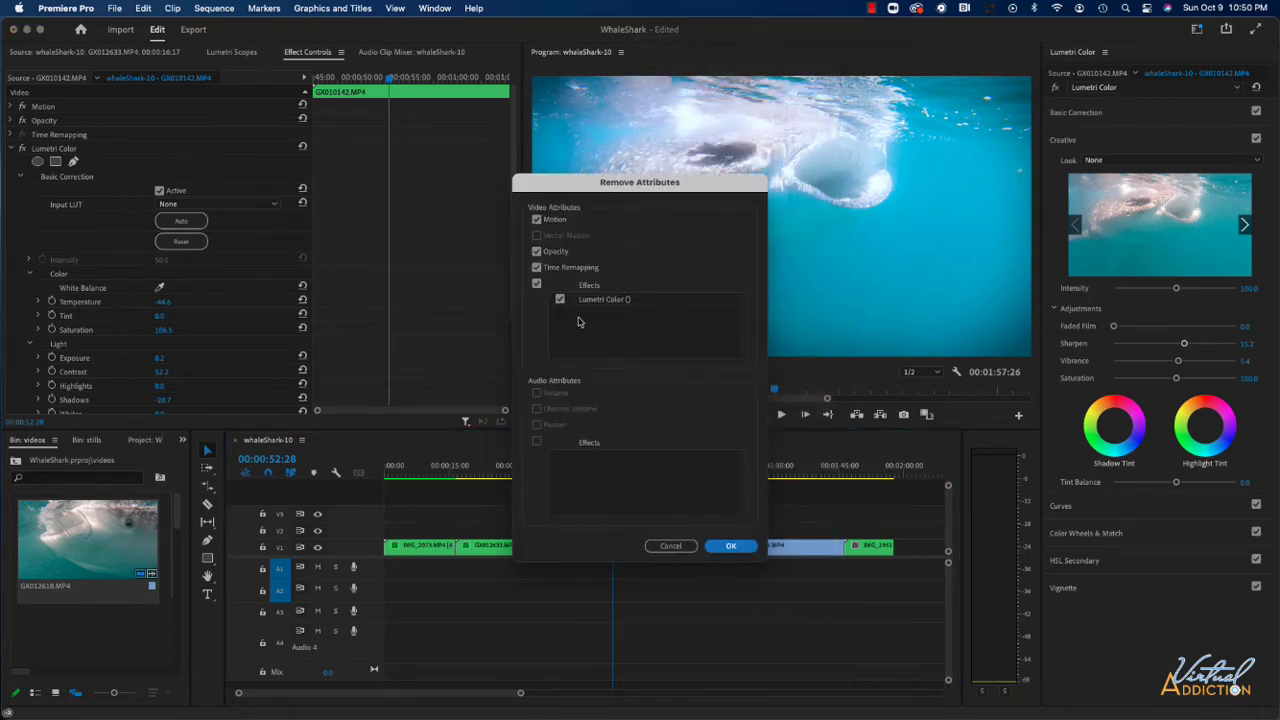
{"action": "left_click", "coordinate": [537, 284]}
{"action": "left_click", "coordinate": [537, 284]}
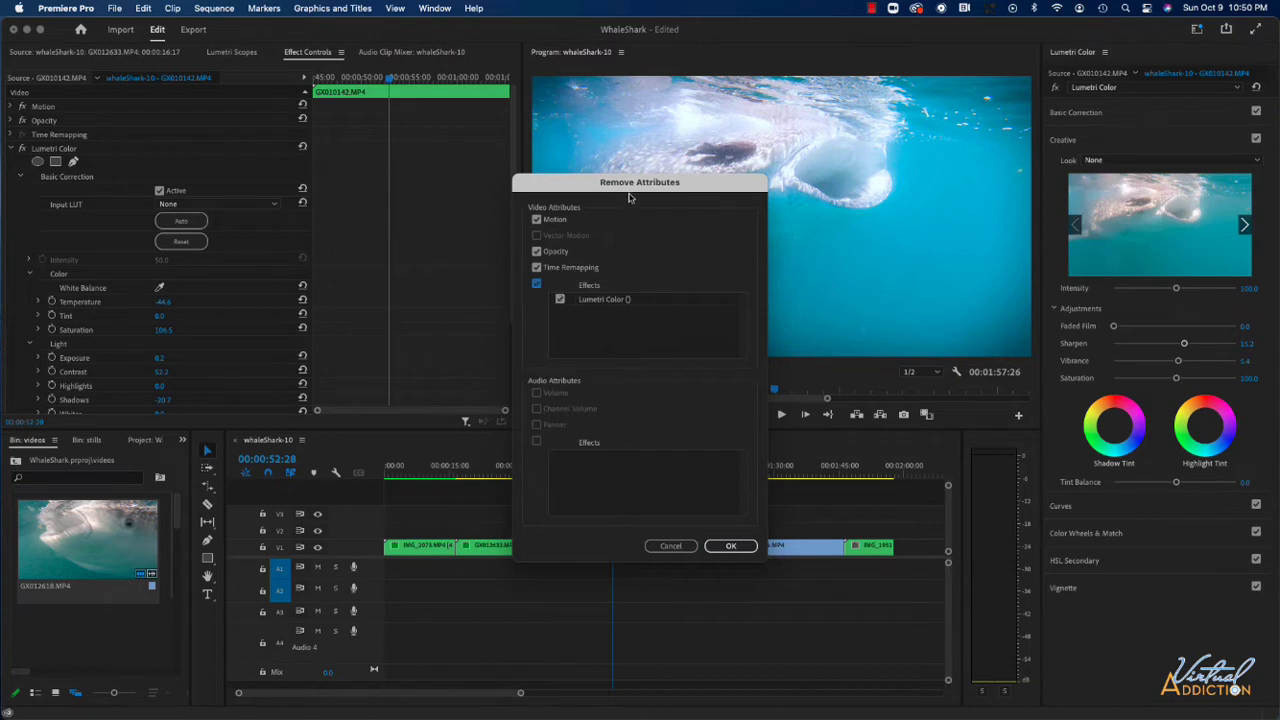
{"action": "left_click", "coordinate": [536, 219]}
{"action": "left_click", "coordinate": [536, 252]}
{"action": "left_click", "coordinate": [537, 268]}
{"action": "left_click", "coordinate": [731, 547]}
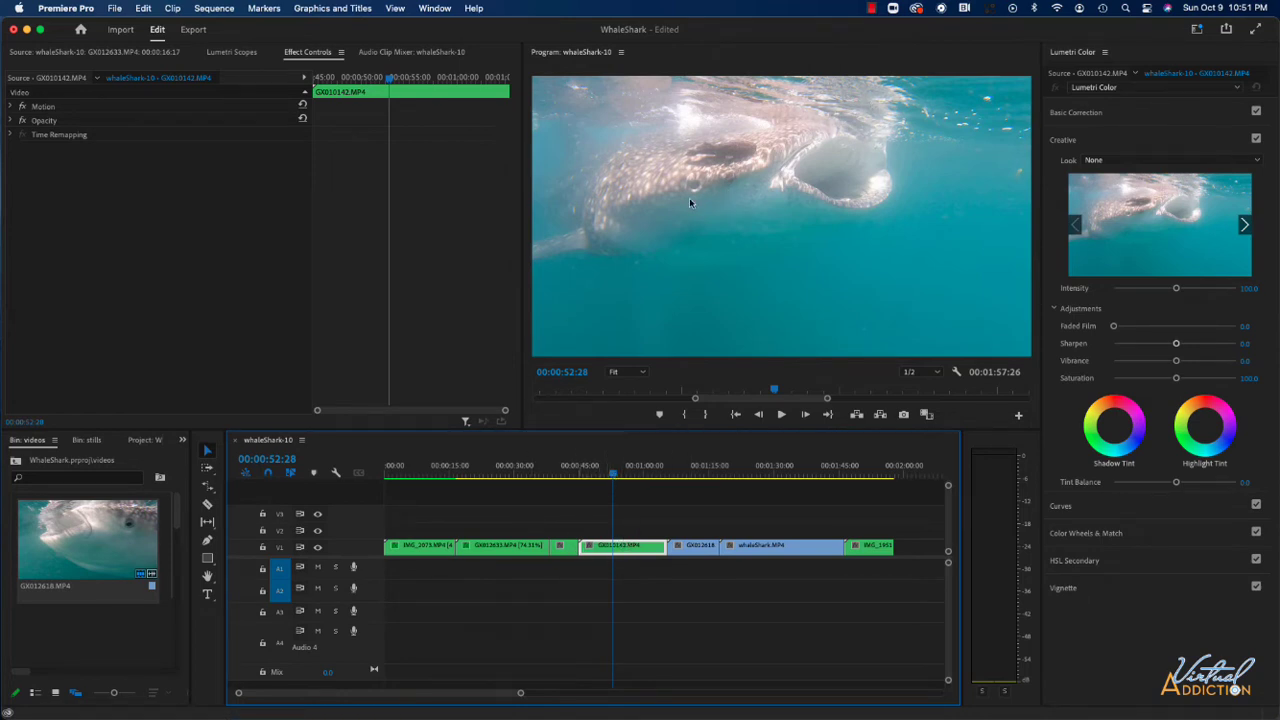
- Place the playhead at the start of the GX010142.MP4 clip and switch to a workspace with the source monitor and project contents
{"action": "left_click", "coordinate": [629, 467]}
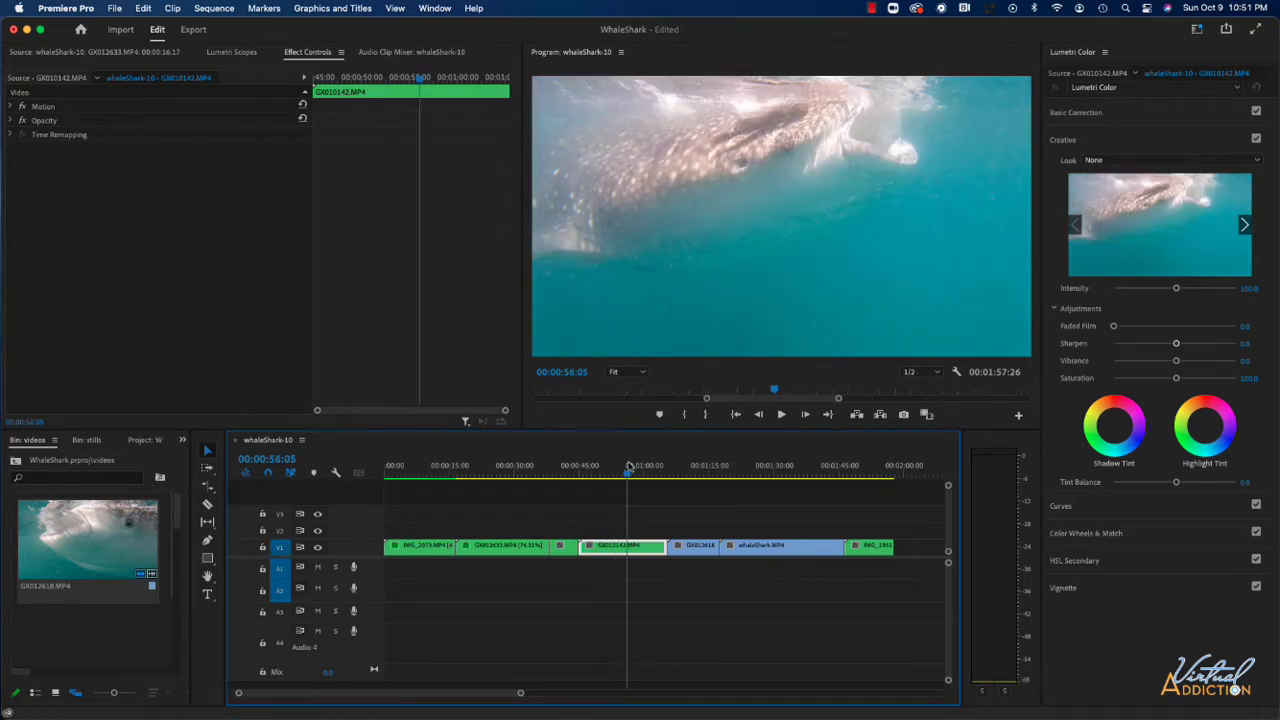
{"action": "key", "text": "Up"}
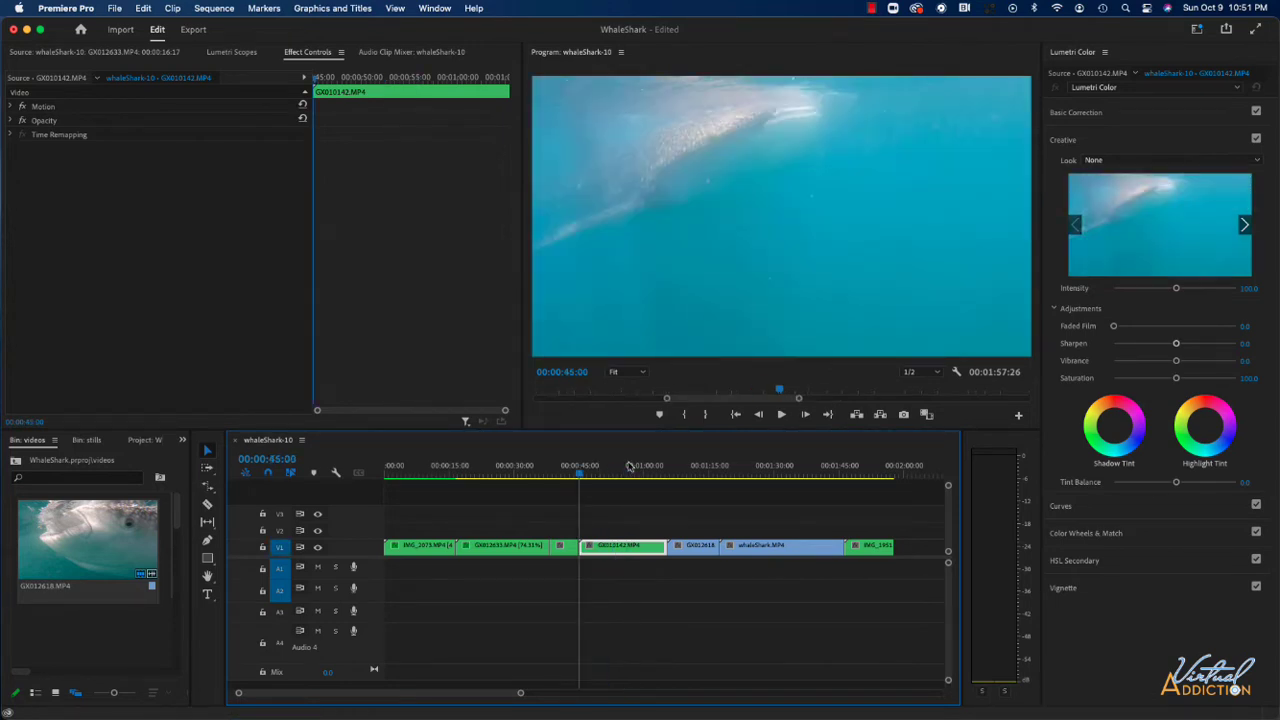
{"action": "scroll", "coordinate": [595, 539], "scroll_direction": "down", "scroll_amount": 1}
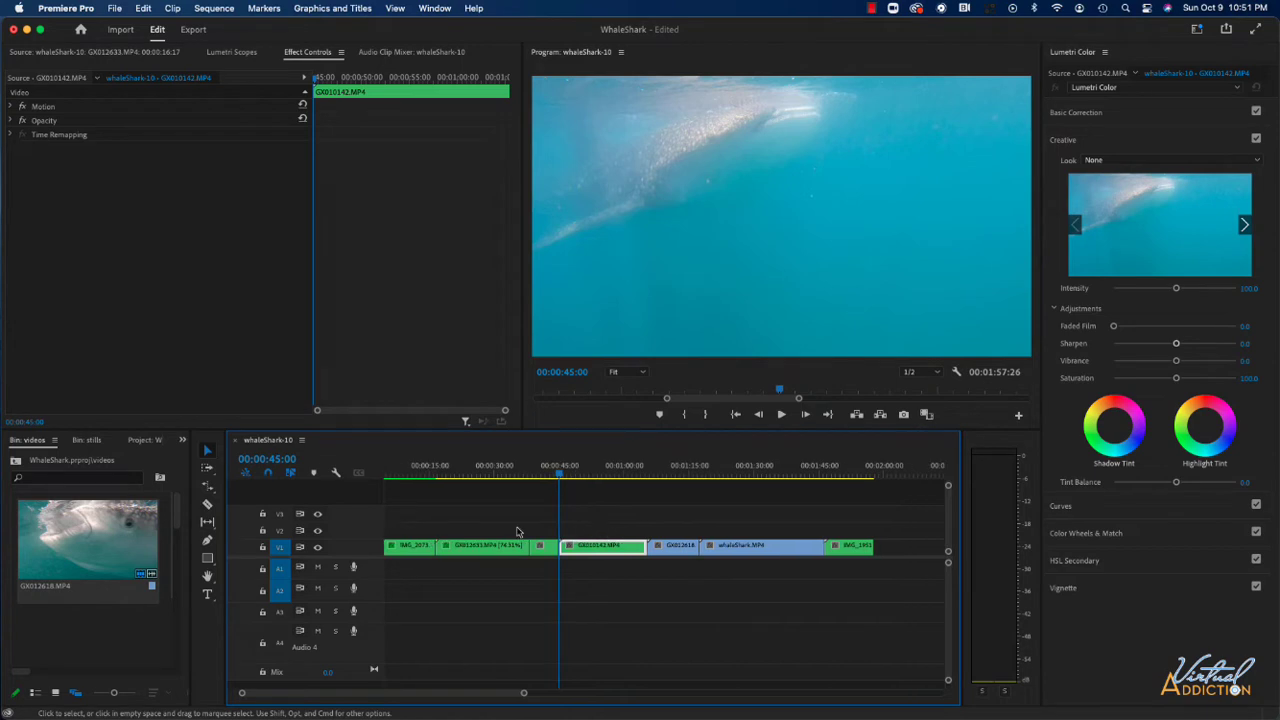
{"action": "left_click", "coordinate": [436, 9]}
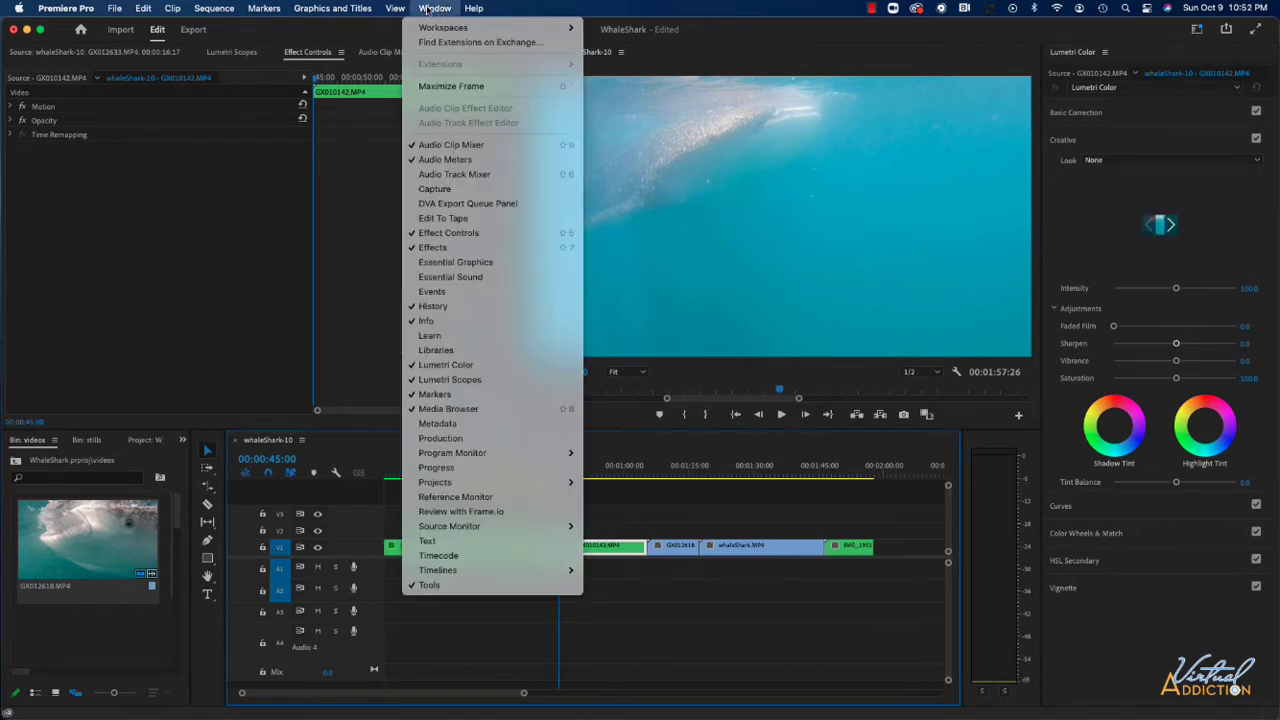
{"action": "mouse_move", "coordinate": [444, 30]}
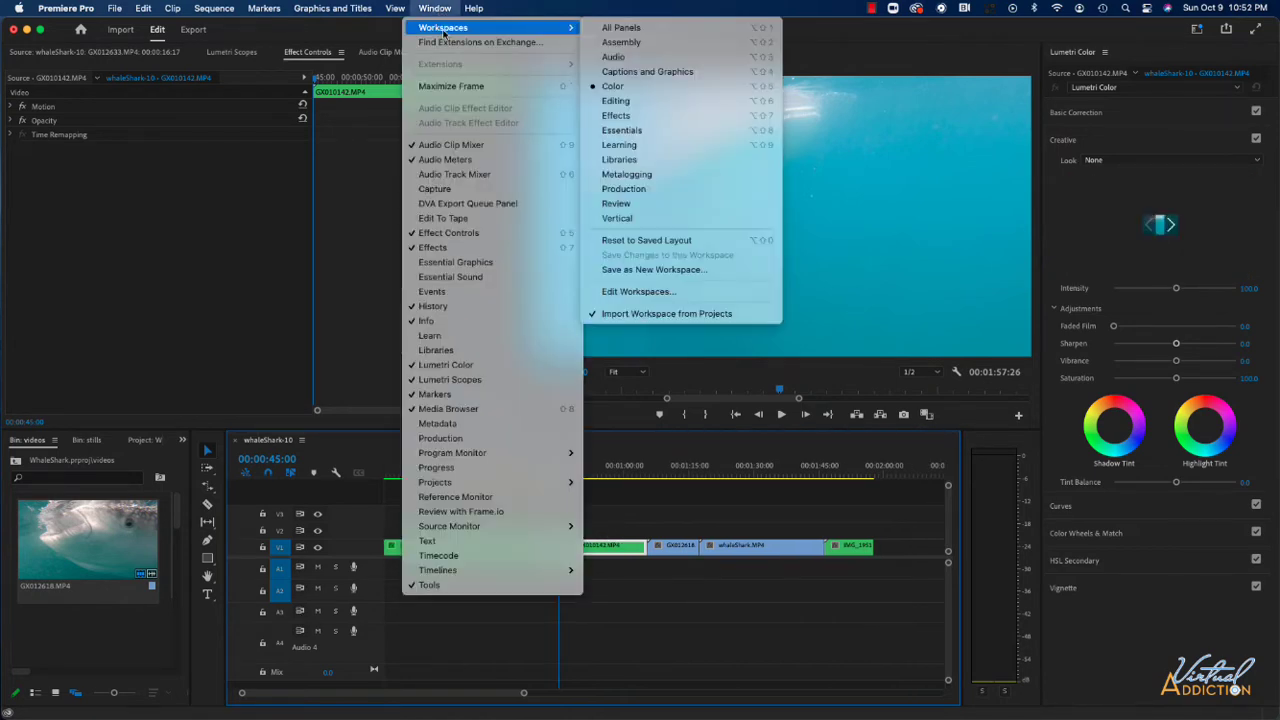
{"action": "left_click", "coordinate": [620, 145]}
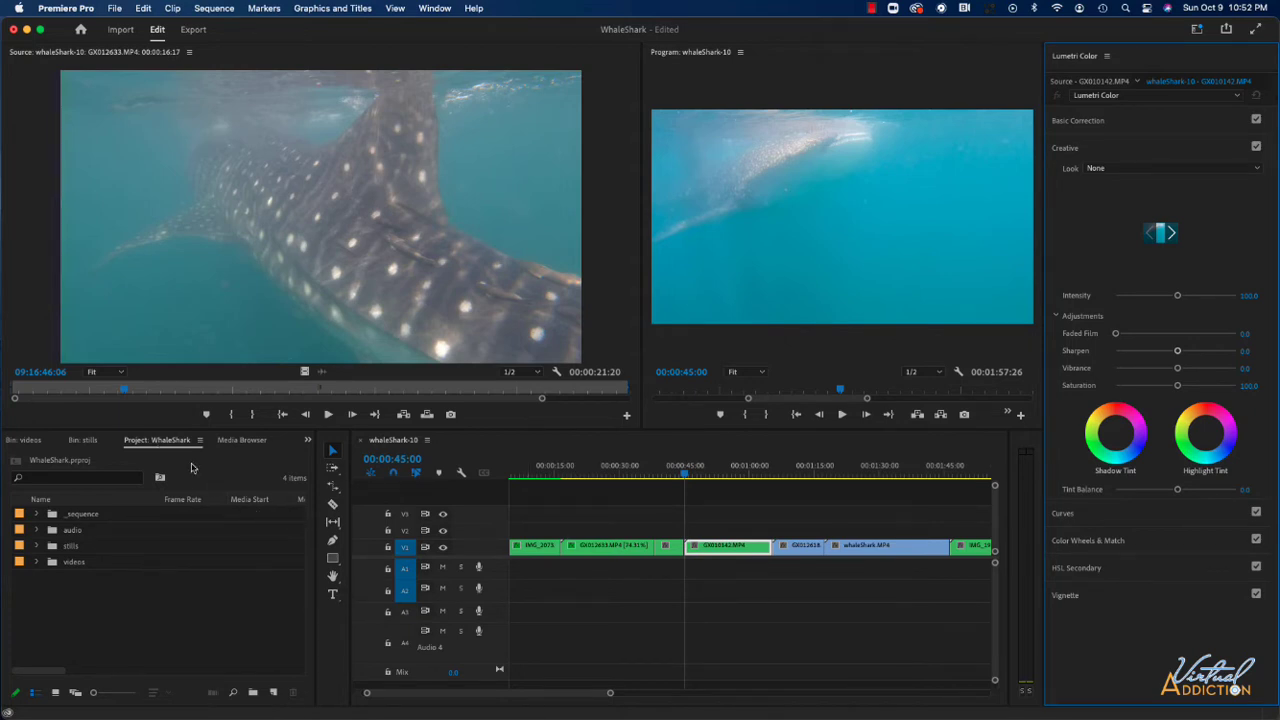
- Create a 1920 x 1080, 30 fps adjustment layer and place it on V2 starting above the GX010142.MP4 clip
{"action": "left_click", "coordinate": [274, 693]}
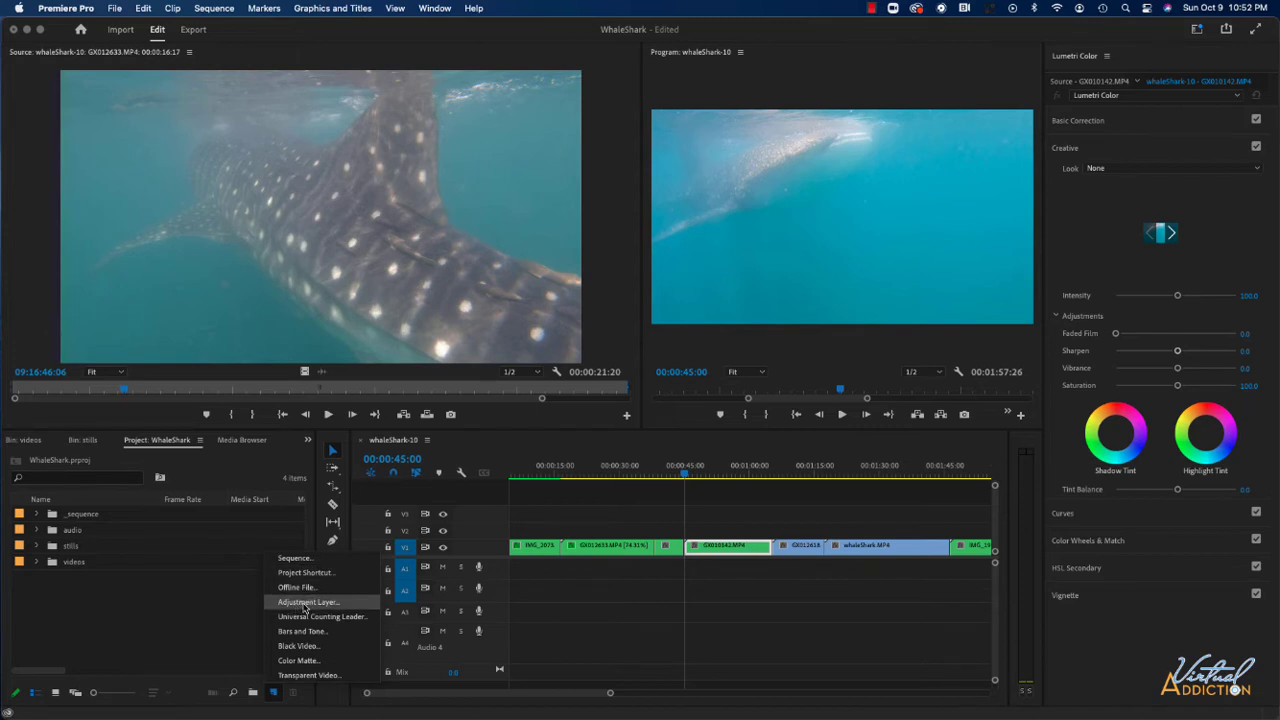
{"action": "left_click", "coordinate": [305, 604]}
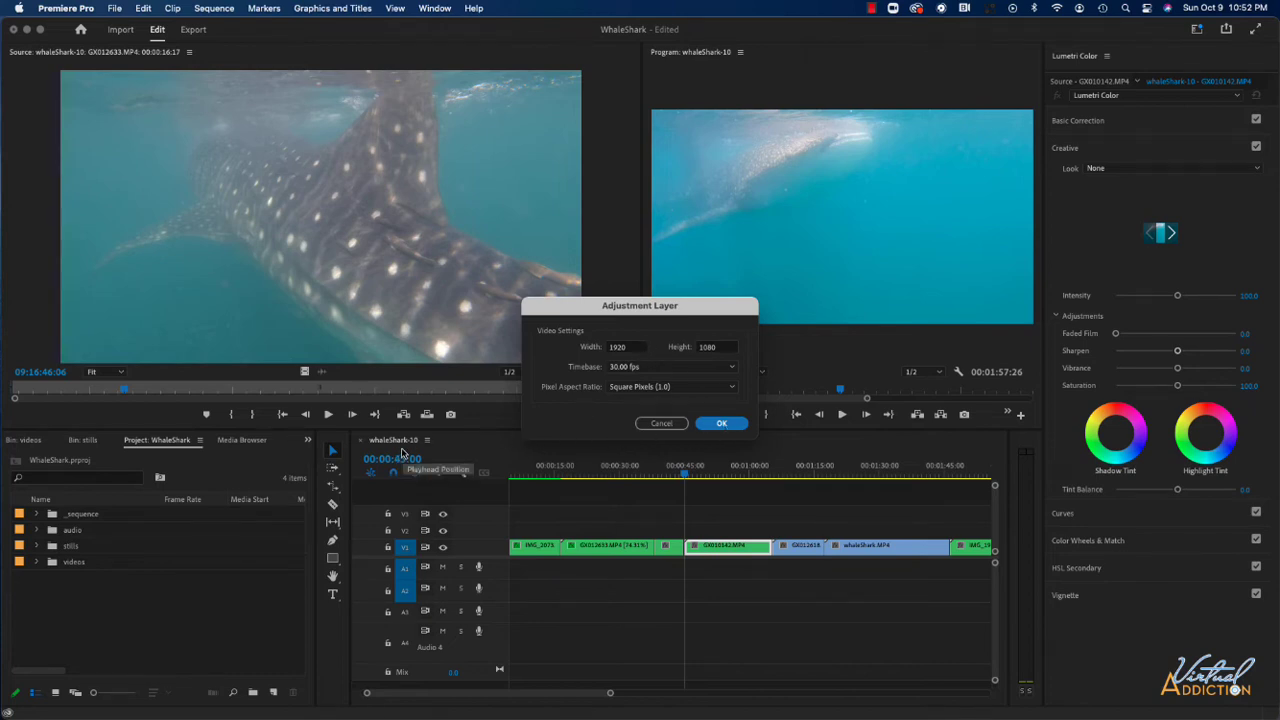
{"action": "left_click", "coordinate": [724, 424]}
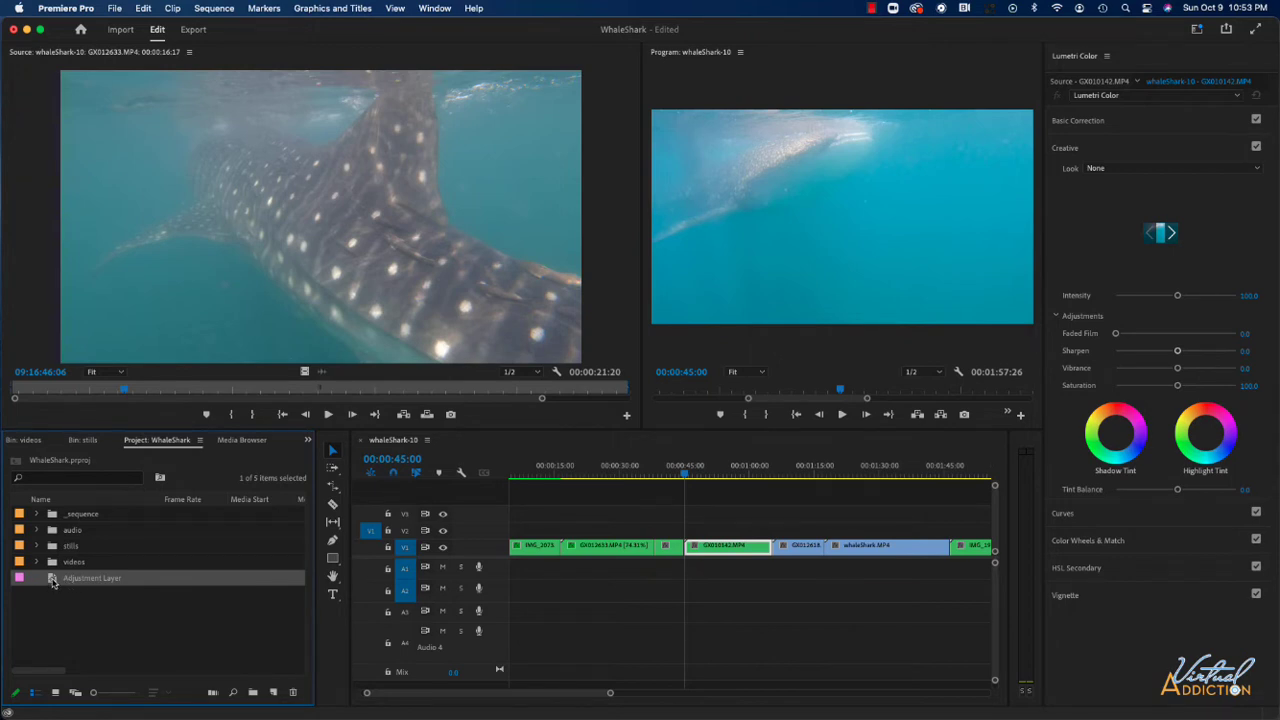
{"action": "left_click_drag", "start_coordinate": [55, 584], "coordinate": [822, 526]}
- Apply the Noise video effect from the Noise & Grain category to the adjustment layer
{"action": "left_click", "coordinate": [701, 473]}
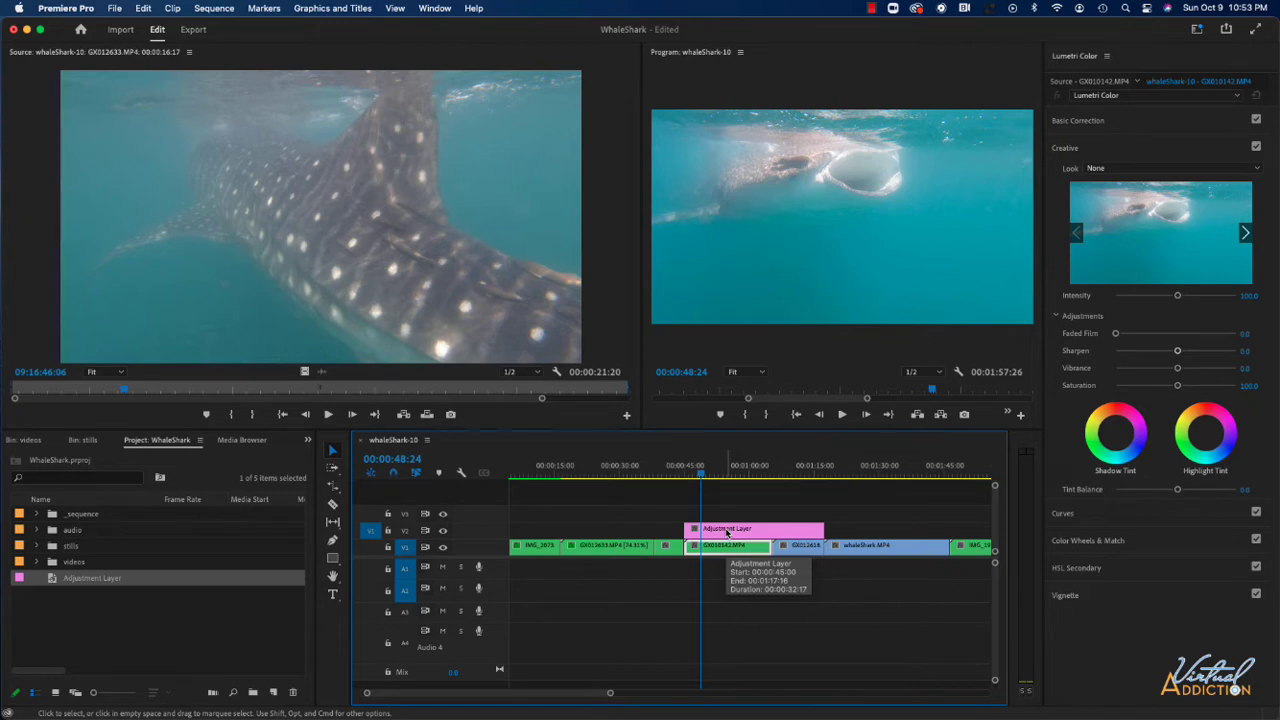
{"action": "left_click", "coordinate": [435, 9]}
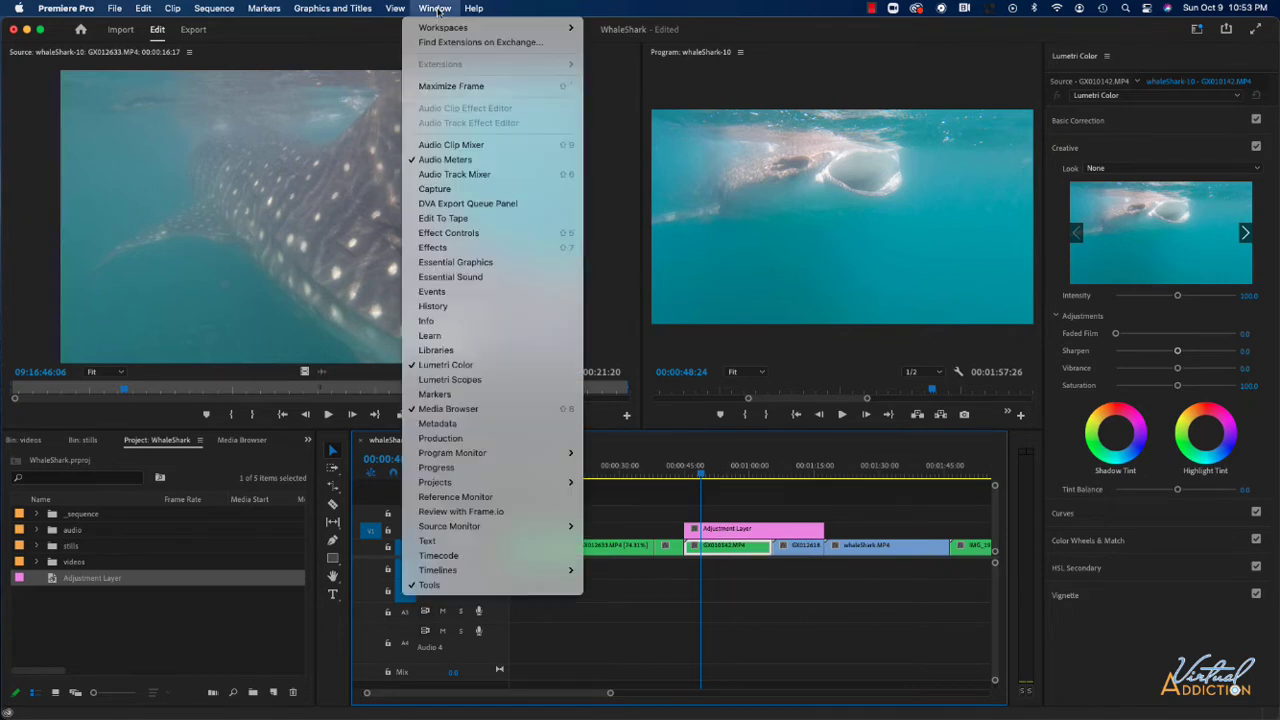
{"action": "left_click", "coordinate": [432, 247]}
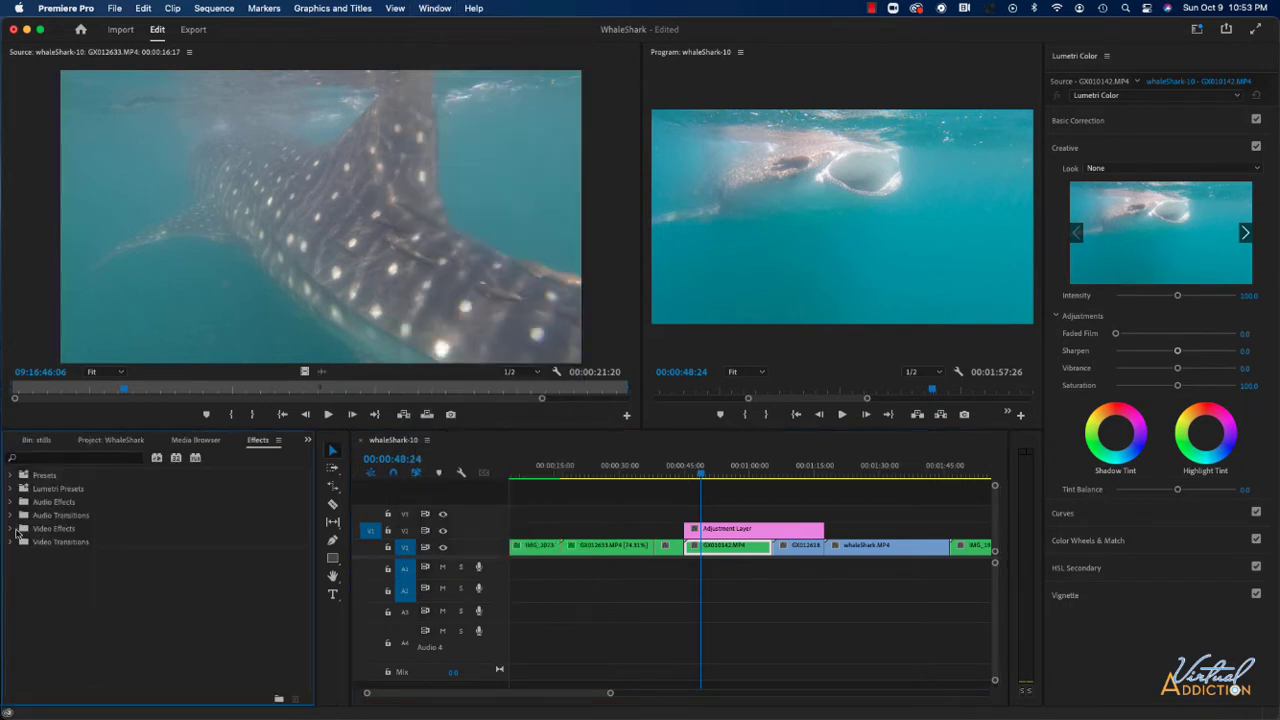
{"action": "left_click", "coordinate": [12, 529]}
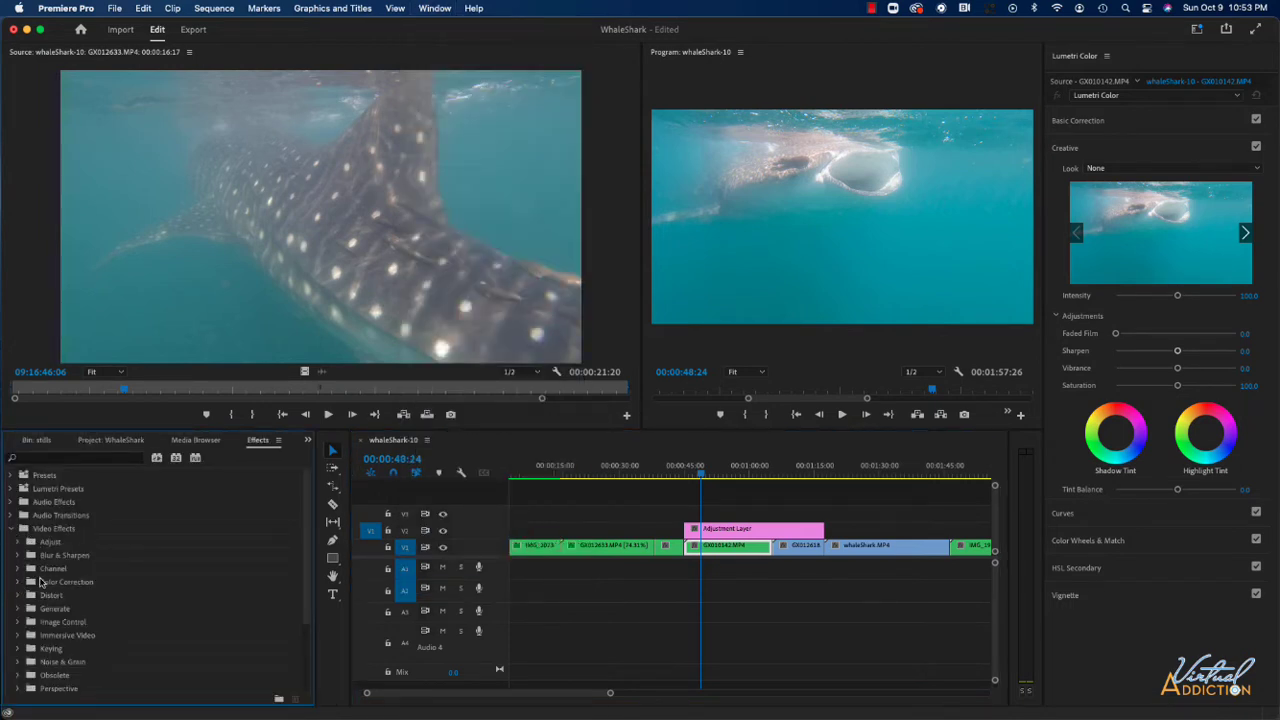
{"action": "scroll", "coordinate": [30, 598], "scroll_direction": "down", "scroll_amount": 2}
{"action": "left_click", "coordinate": [17, 608]}
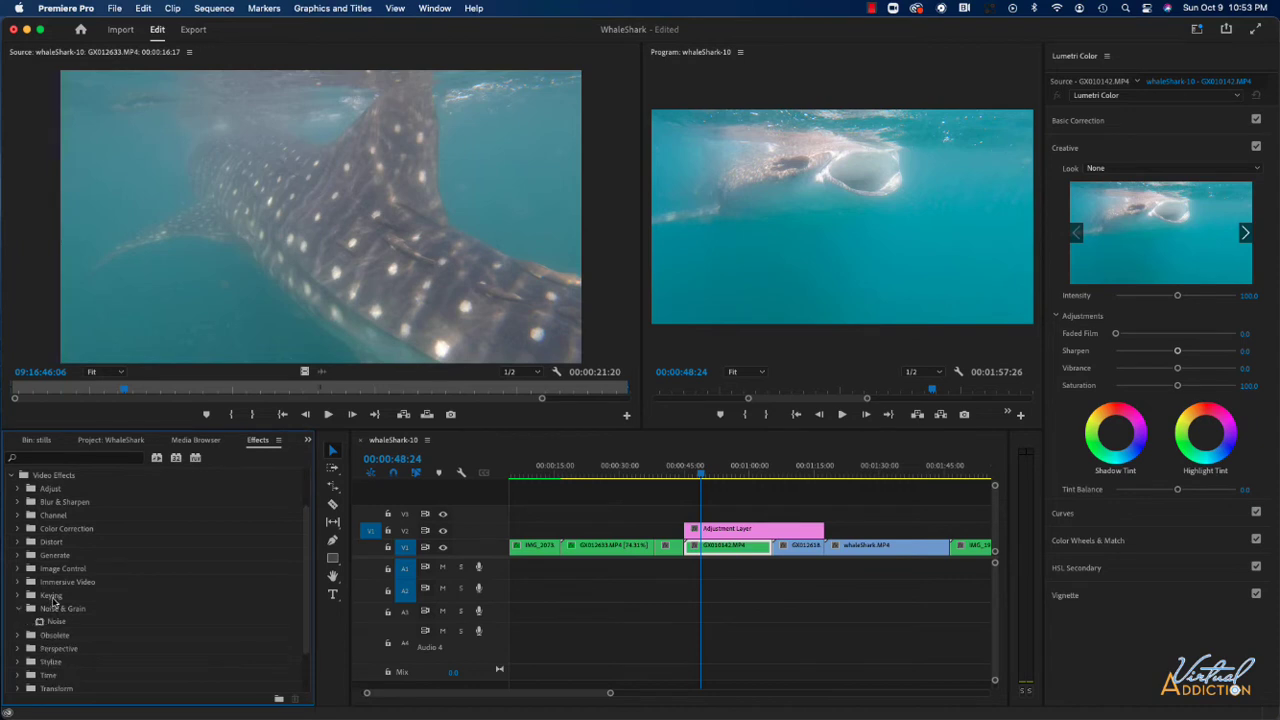
{"action": "left_click_drag", "start_coordinate": [43, 625], "coordinate": [697, 528]}
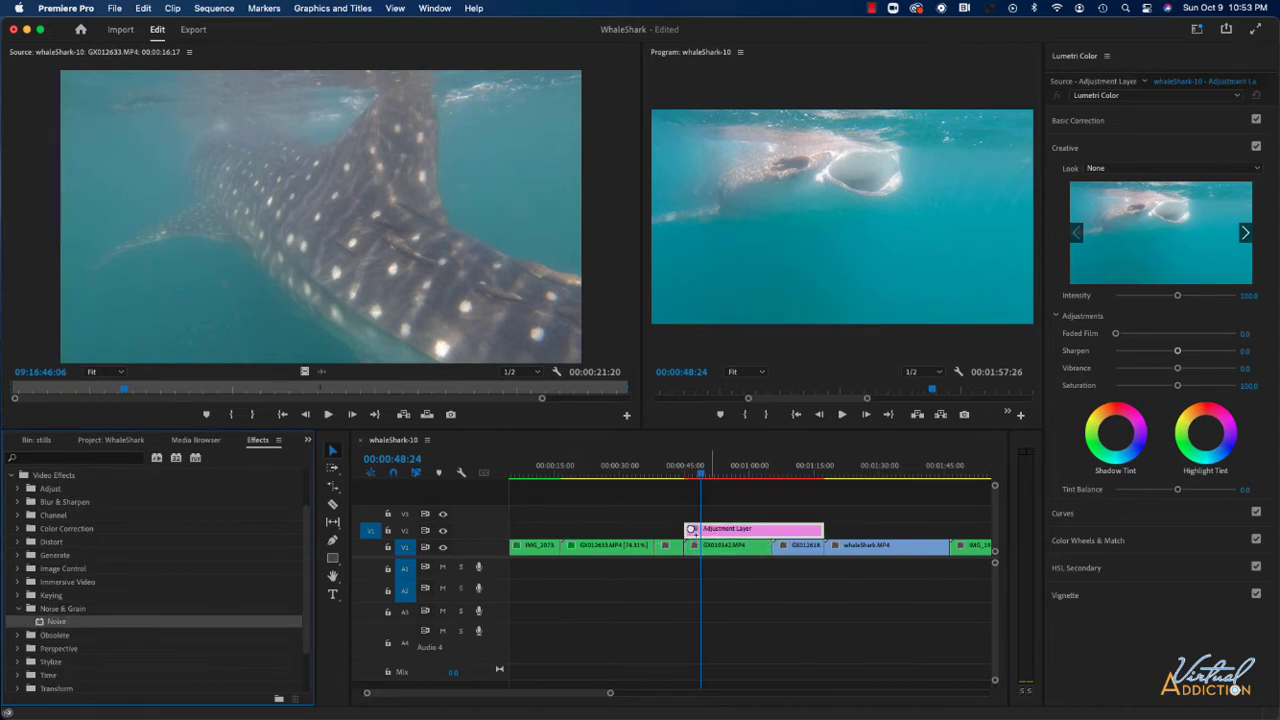
- Set the adjustment layer's Amount of Noise to 100%
{"action": "left_click", "coordinate": [435, 8]}
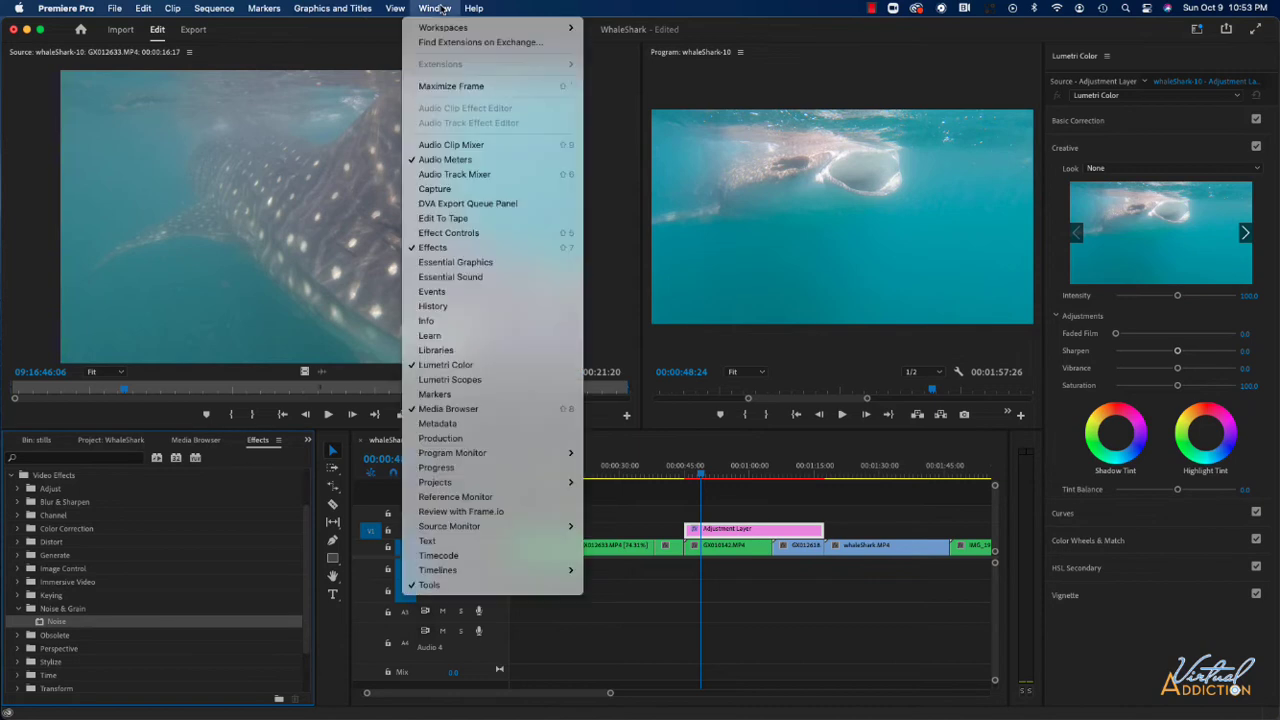
{"action": "left_click", "coordinate": [443, 233]}
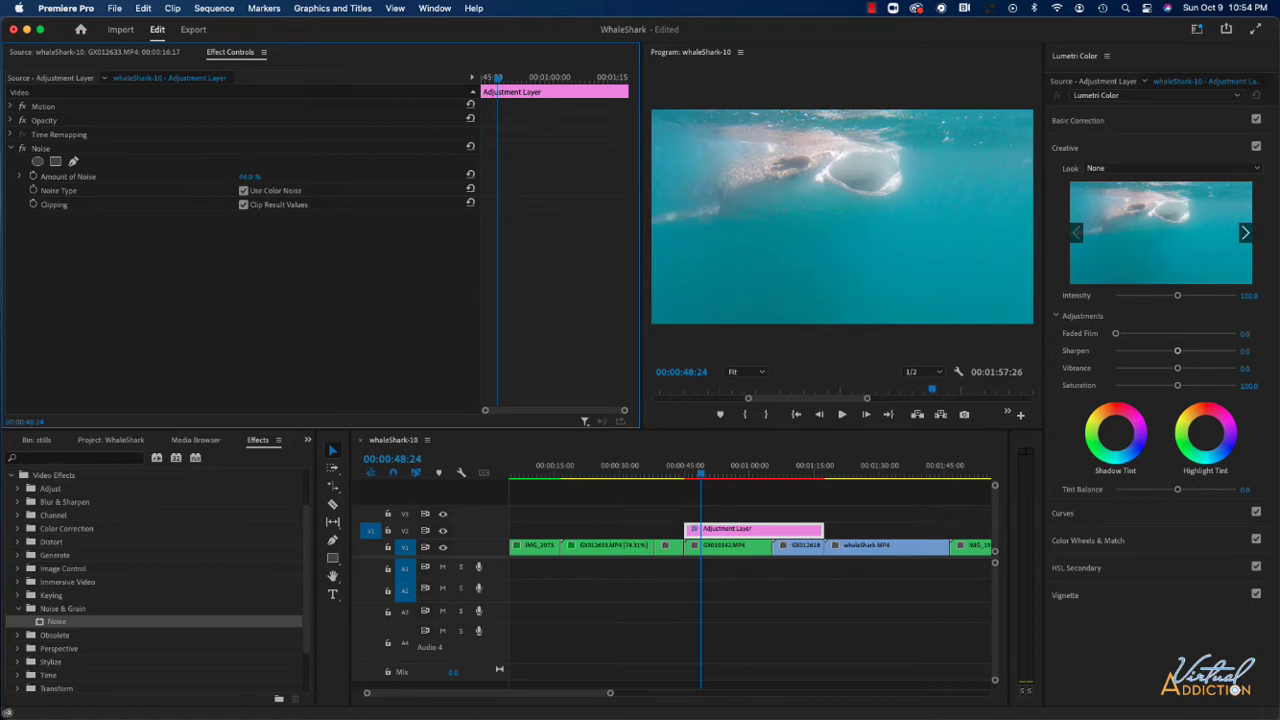
{"action": "left_click_drag", "start_coordinate": [249, 176], "coordinate": [330, 176]}
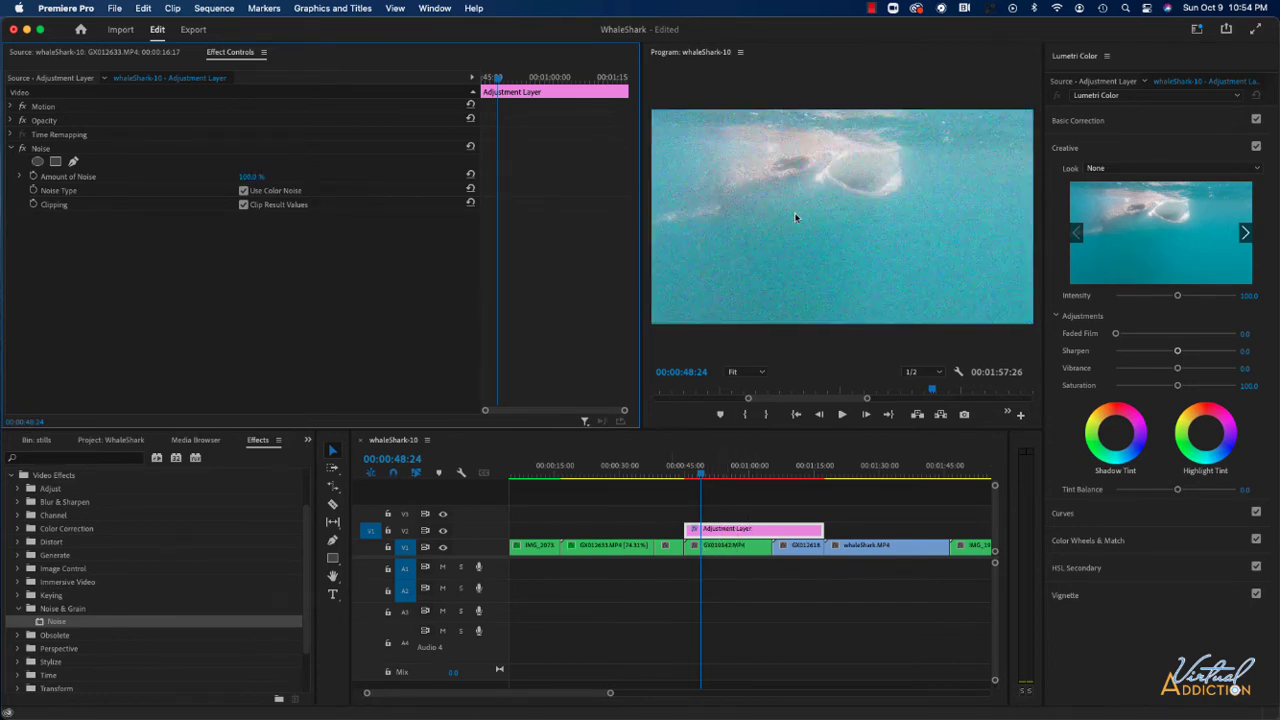
- Preview the noise on the clips beneath the adjustment layer and remove the Noise effect from it
{"action": "left_click_drag", "start_coordinate": [700, 477], "coordinate": [795, 480]}
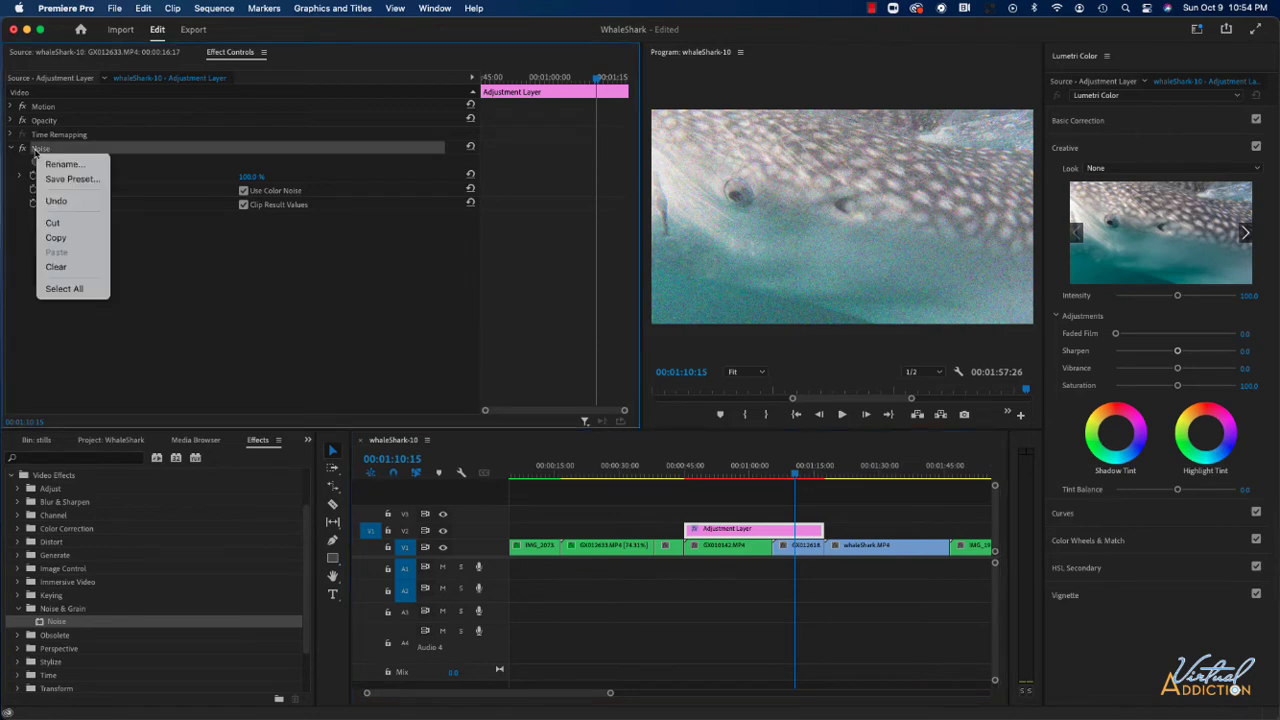
{"action": "left_click", "coordinate": [58, 266]}
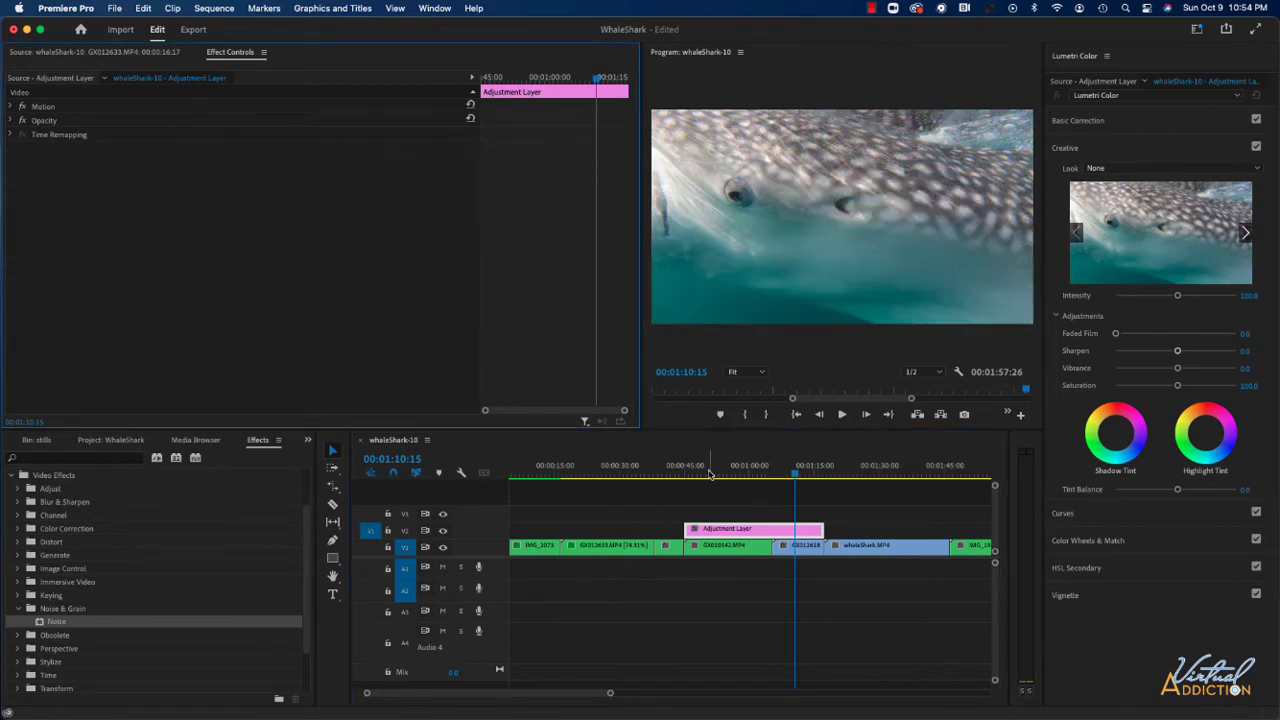
- Copy the GX012633.MP4 clip and paste only its Lumetri Color effect onto the adjustment layer as attributes
{"action": "left_click", "coordinate": [603, 546]}
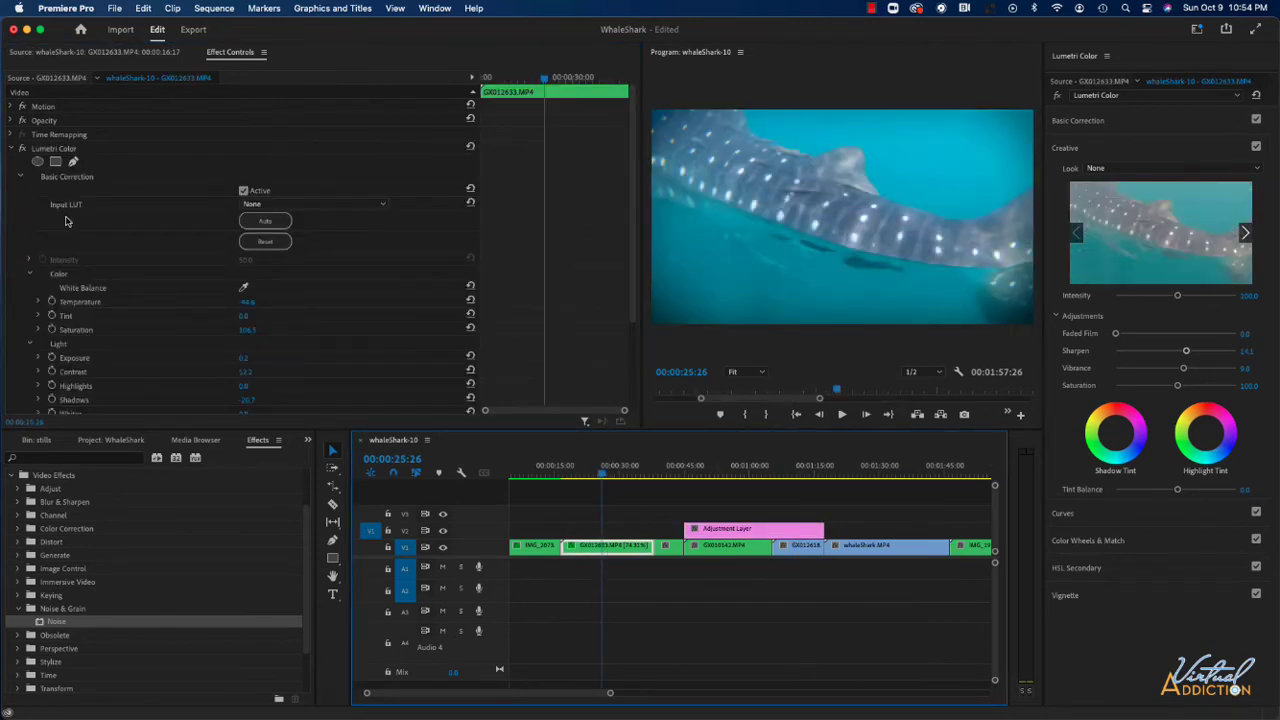
{"action": "left_click", "coordinate": [10, 148]}
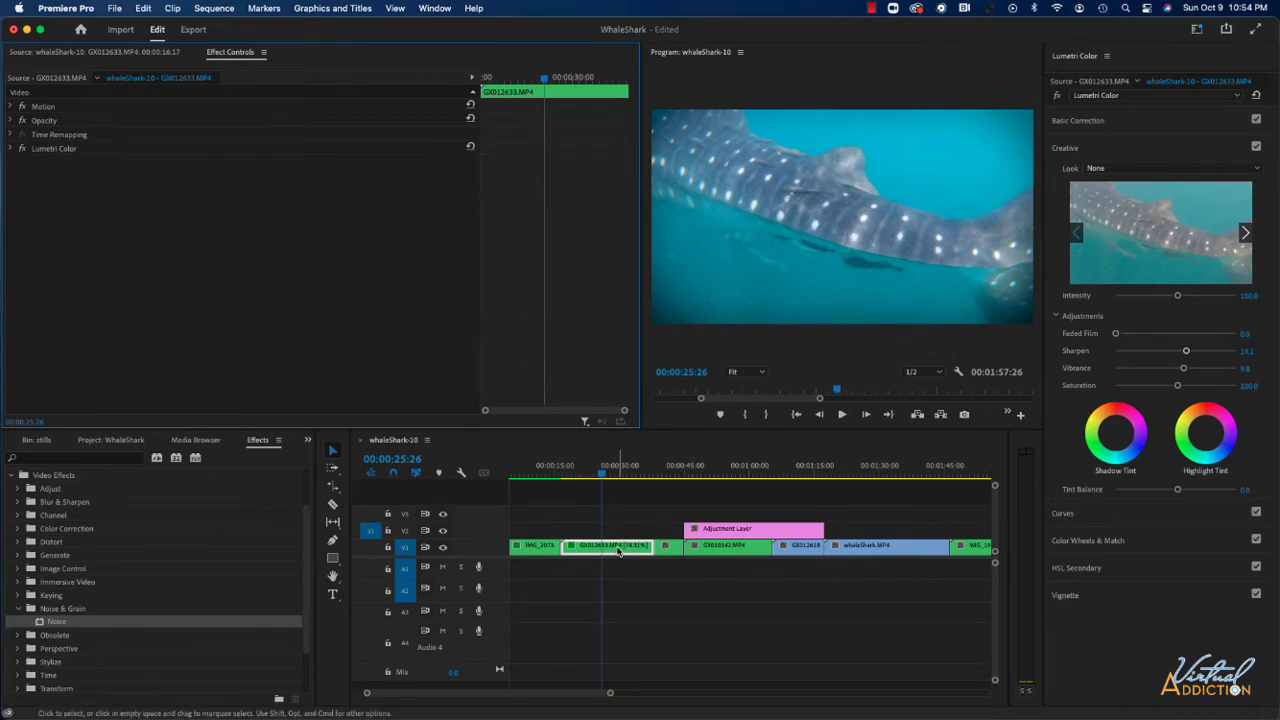
{"action": "key", "text": "super+c"}
{"action": "left_click", "coordinate": [749, 531]}
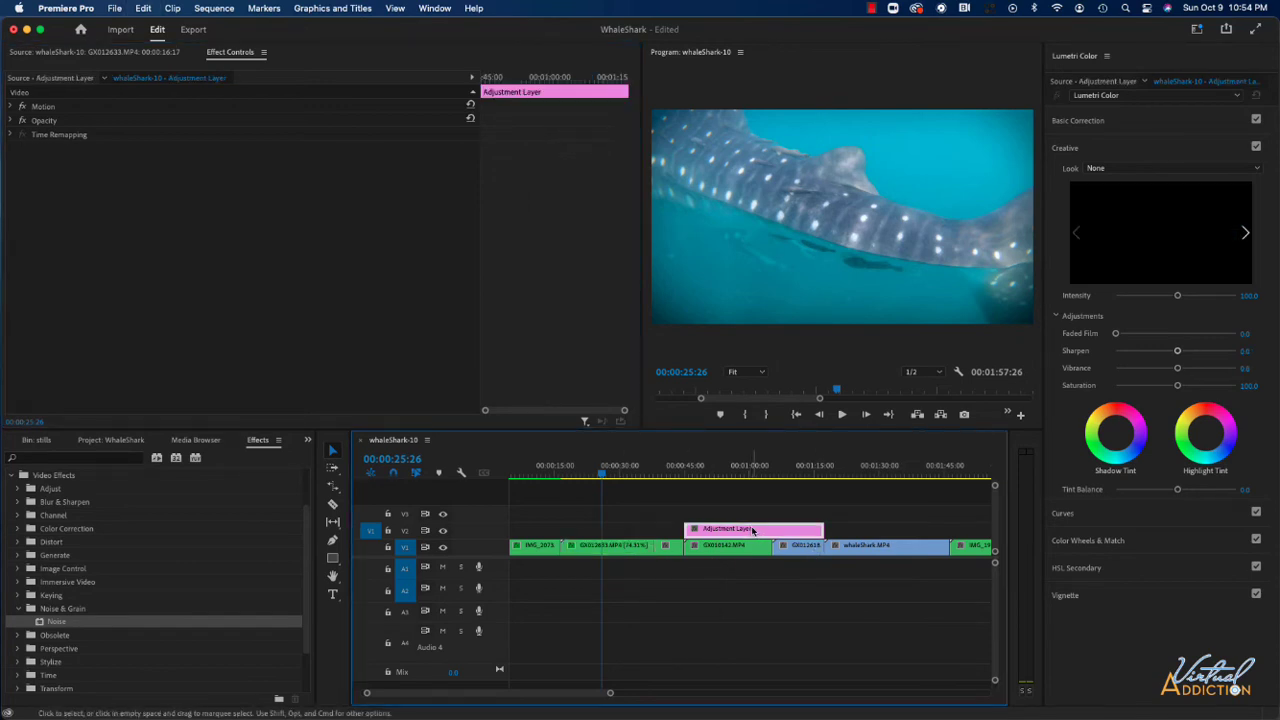
{"action": "right_click", "coordinate": [753, 531]}
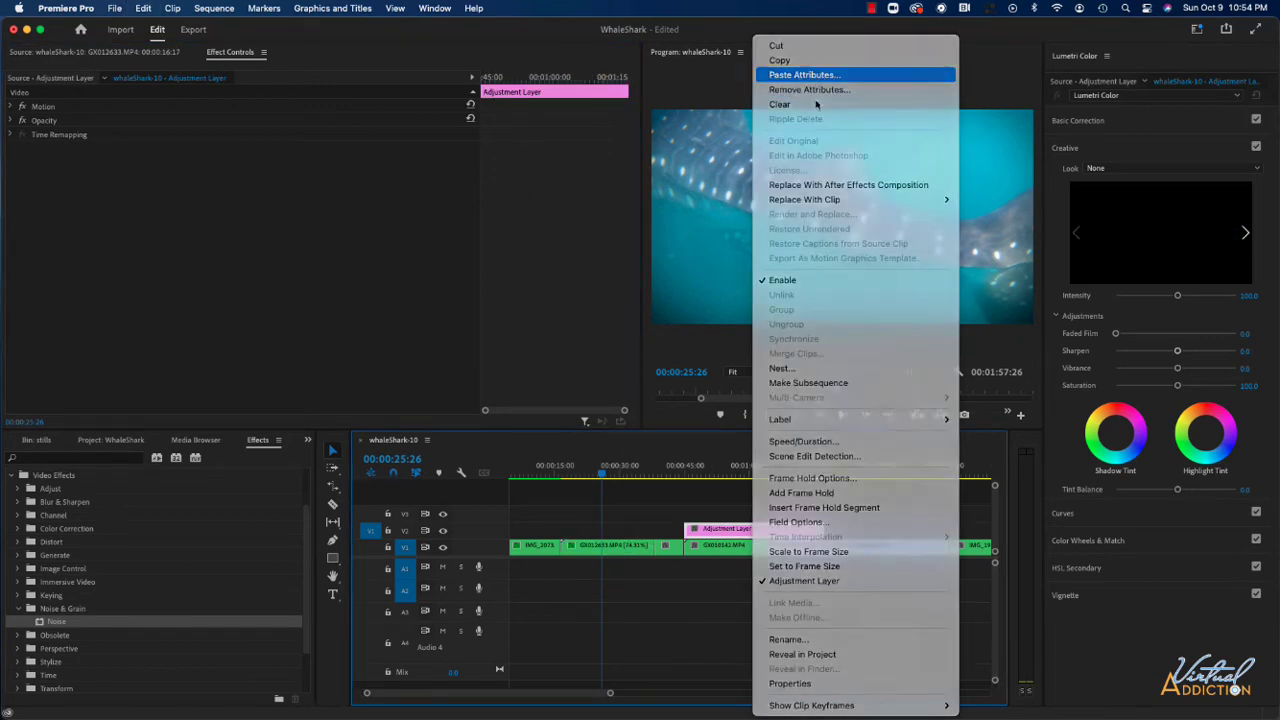
{"action": "left_click", "coordinate": [805, 75]}
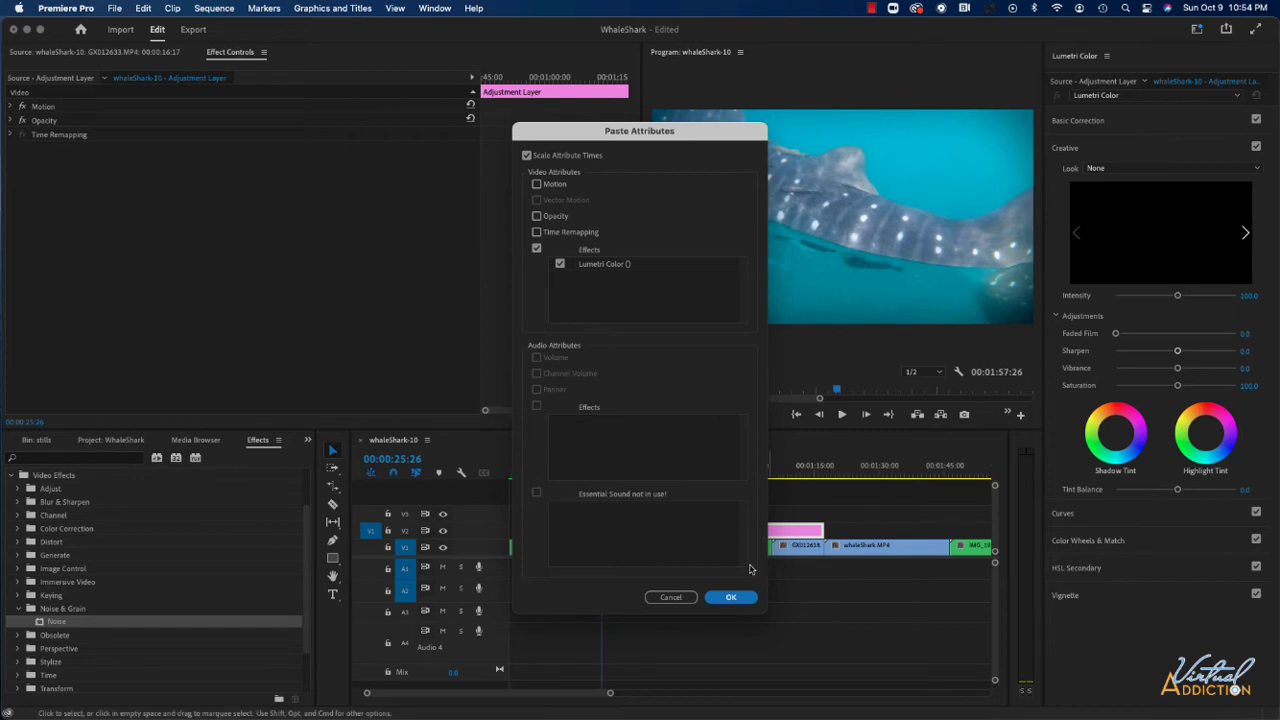
{"action": "left_click", "coordinate": [741, 598]}
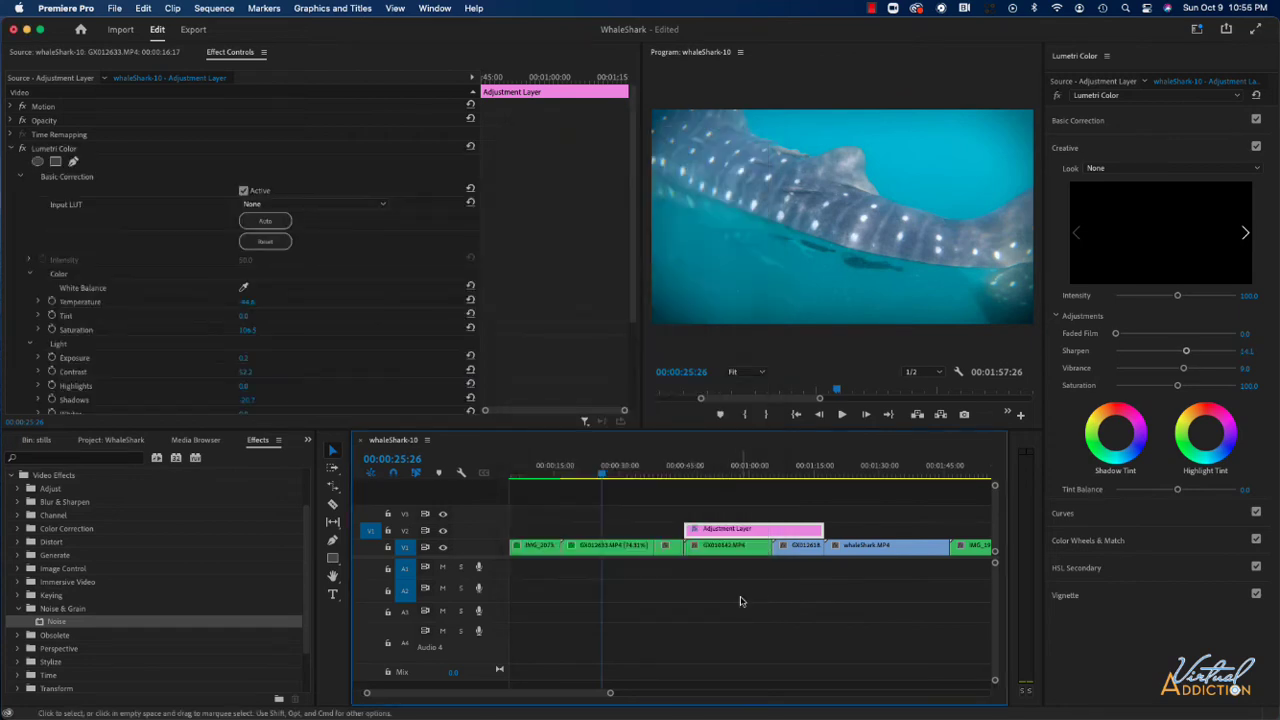
- Scrub through the clips under the adjustment layer to review the color grade, and inspect the effects on the IMG_2073.MP4 clip
{"action": "left_click", "coordinate": [703, 470]}
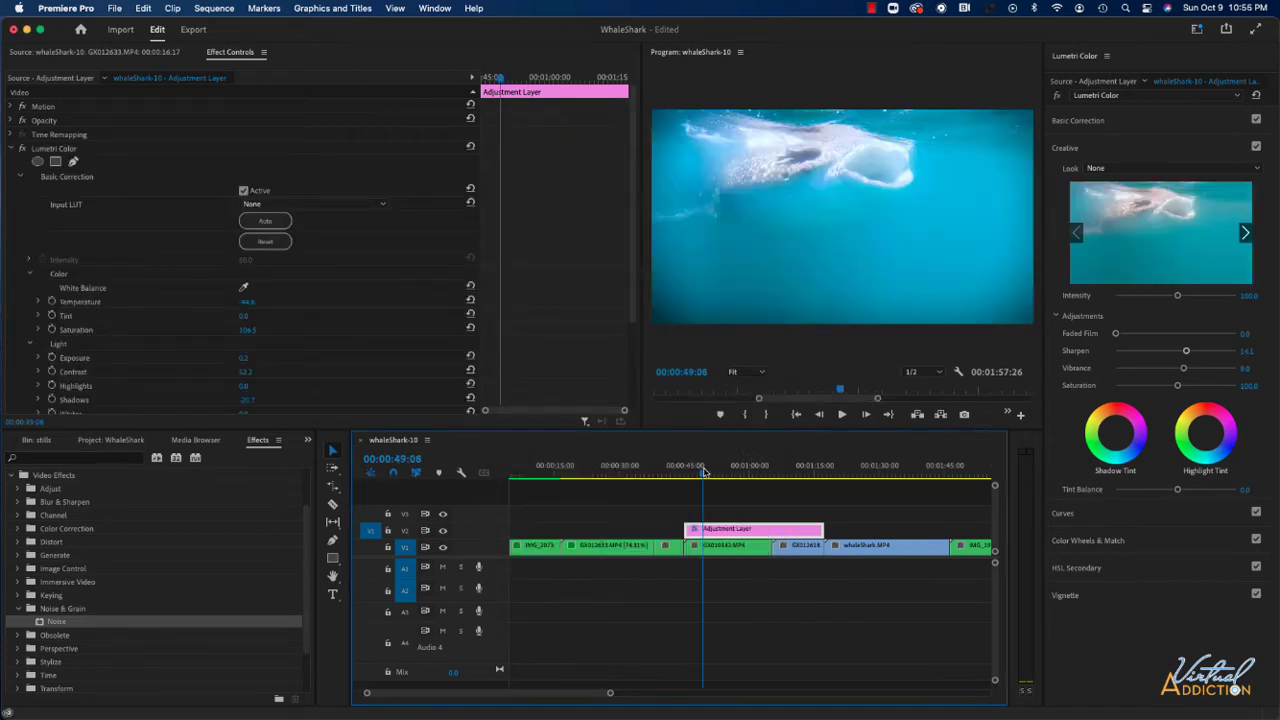
{"action": "left_click_drag", "start_coordinate": [703, 472], "coordinate": [801, 472]}
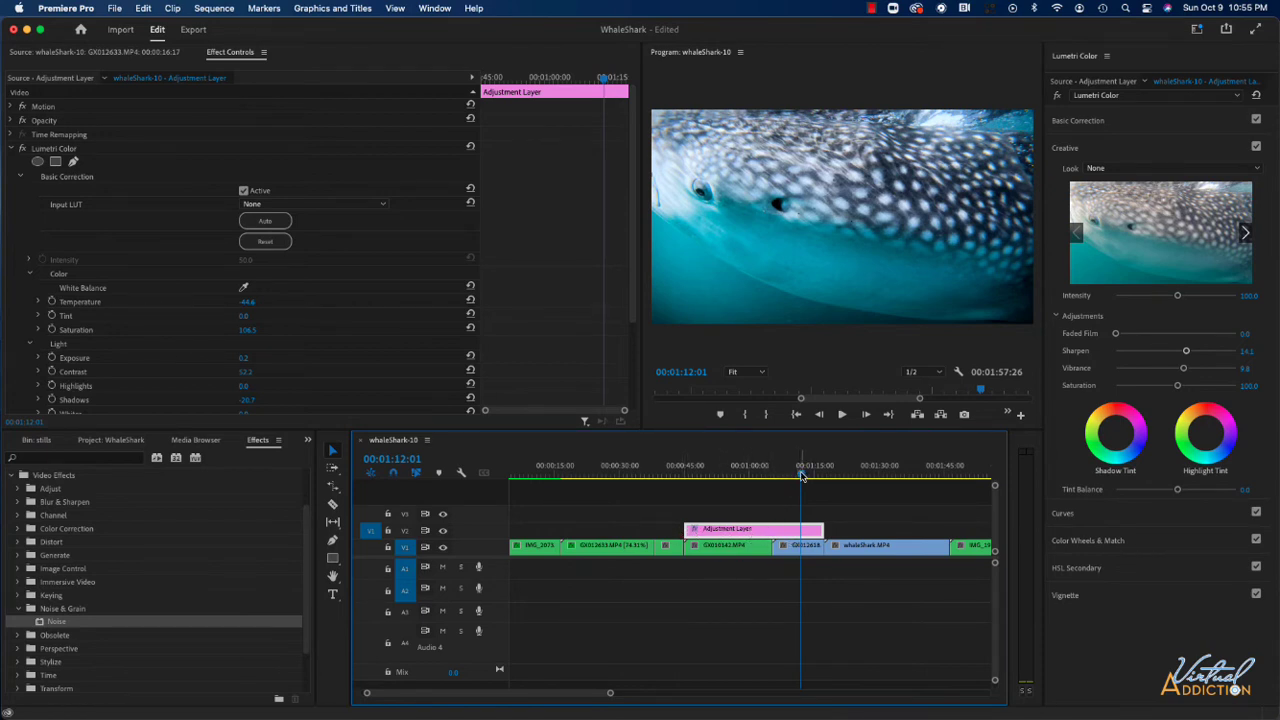
{"action": "left_click_drag", "start_coordinate": [801, 474], "coordinate": [790, 476]}
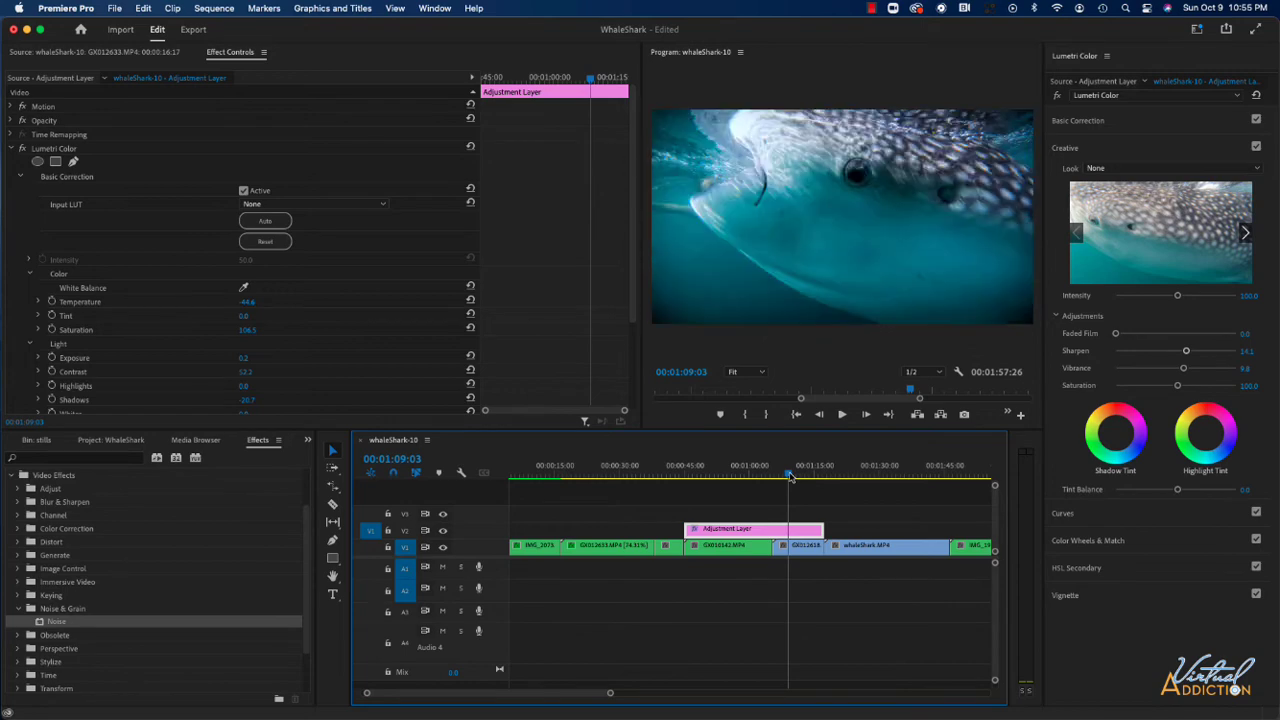
{"action": "left_click_drag", "start_coordinate": [790, 476], "coordinate": [810, 477]}
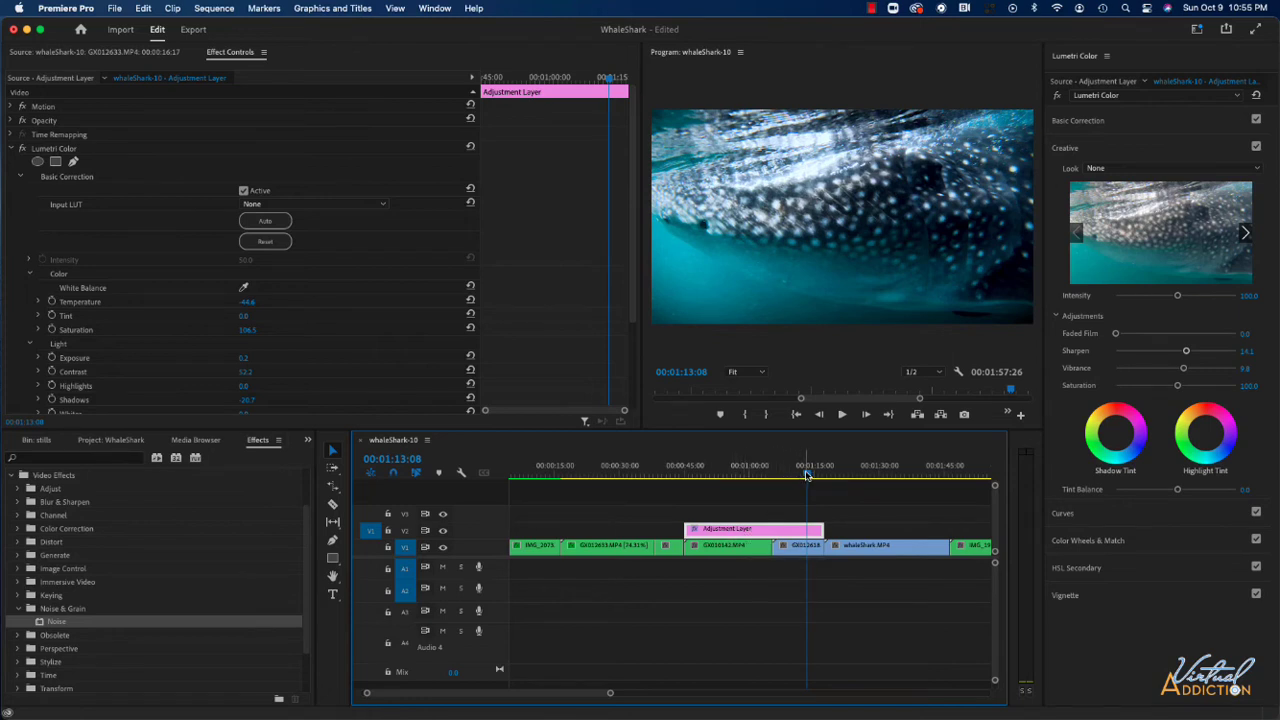
{"action": "left_click_drag", "start_coordinate": [807, 473], "coordinate": [539, 514]}
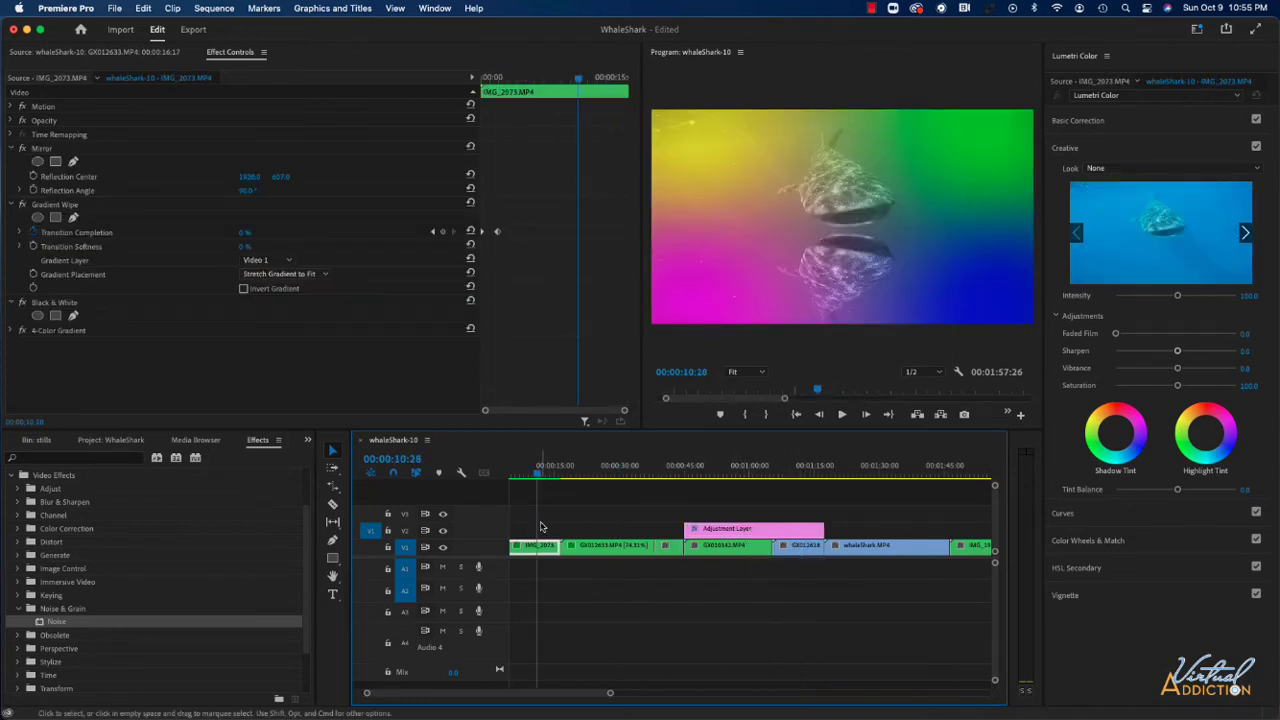
- Paste the copied clip's Mirror, Gradient Wipe, Black & White and 4-Color Gradient effects onto the adjustment layer as attributes
{"action": "left_click", "coordinate": [769, 535]}
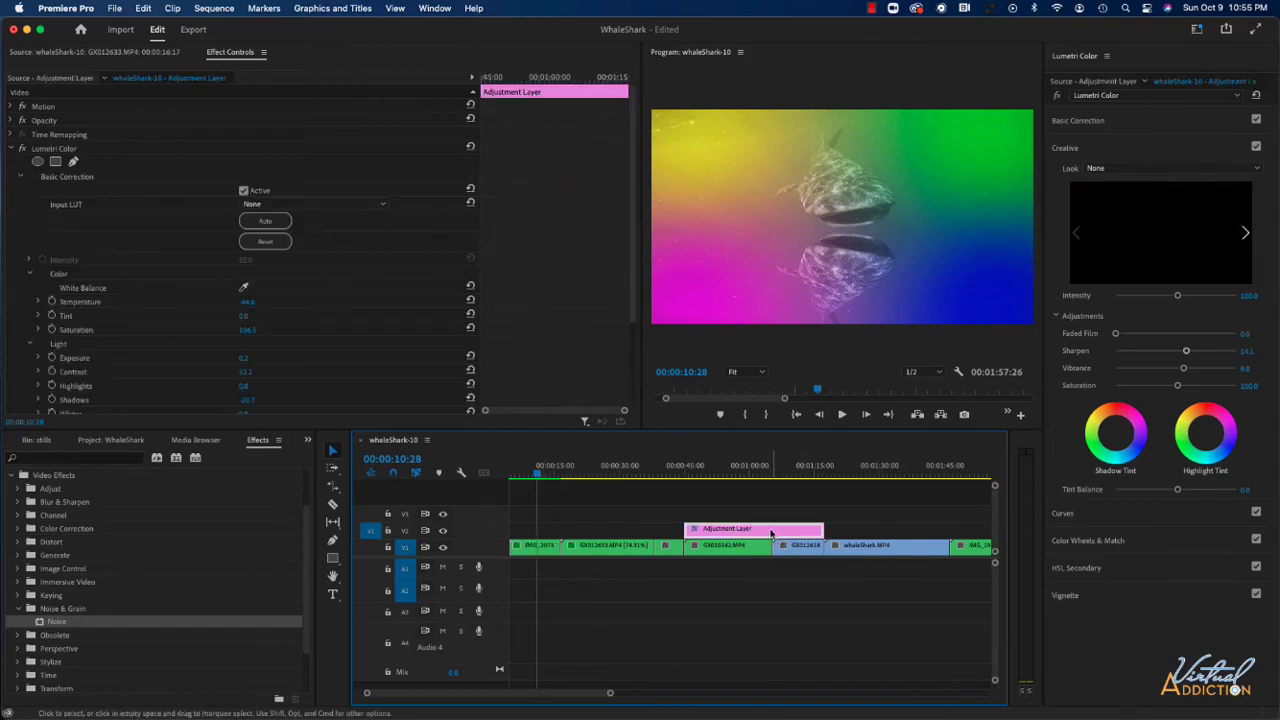
{"action": "right_click", "coordinate": [770, 533]}
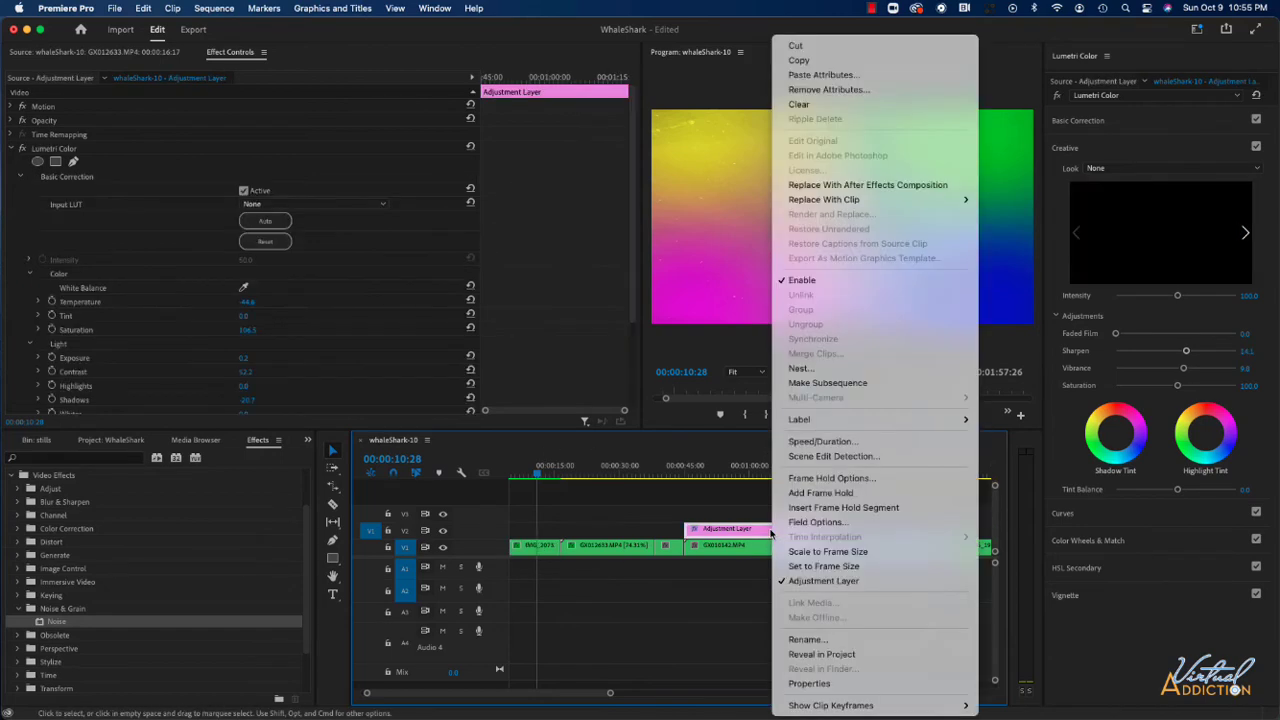
{"action": "left_click", "coordinate": [816, 74]}
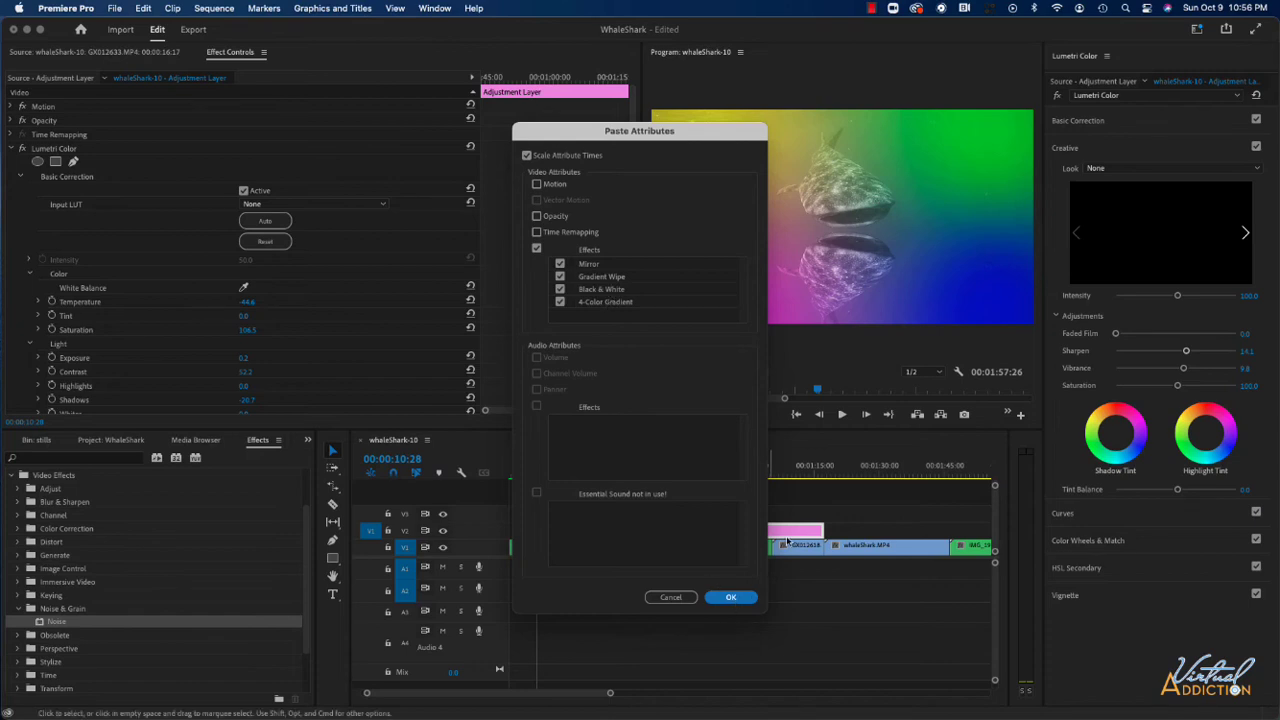
{"action": "left_click", "coordinate": [730, 598]}
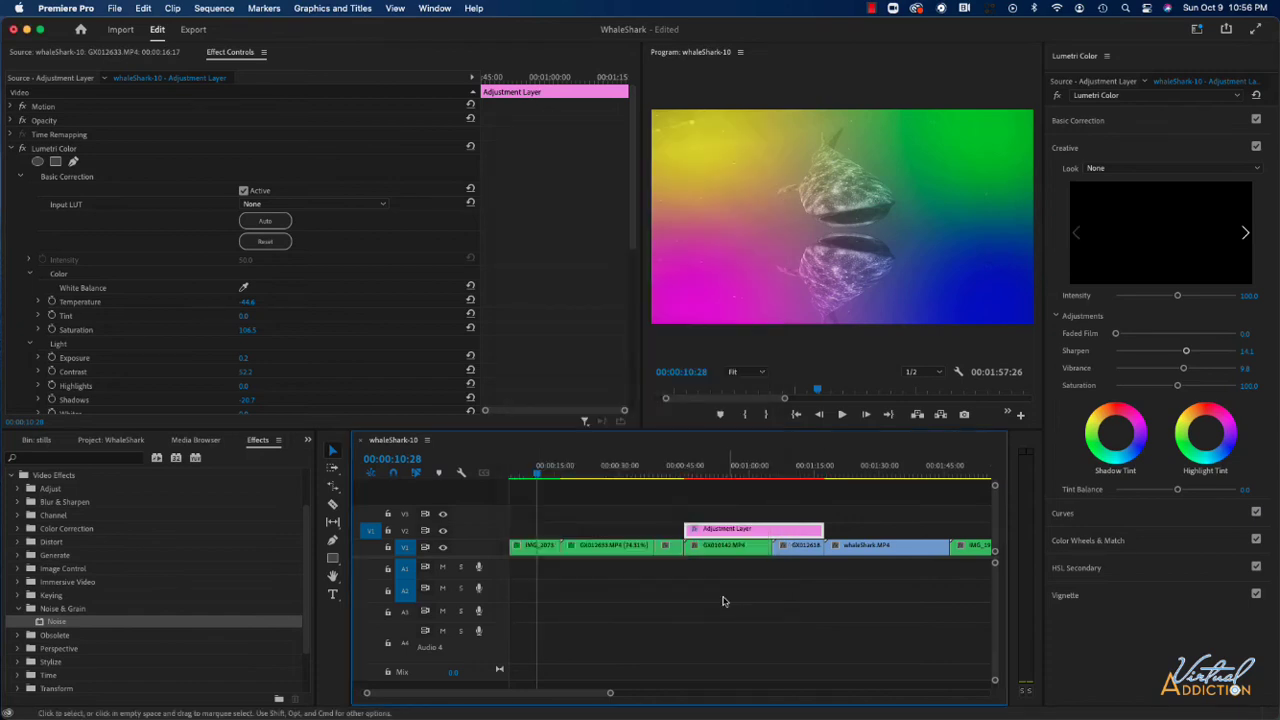
- Scrub through the clips under the adjustment layer to preview the pasted effects, and undo the attribute paste
{"action": "left_click", "coordinate": [716, 470]}
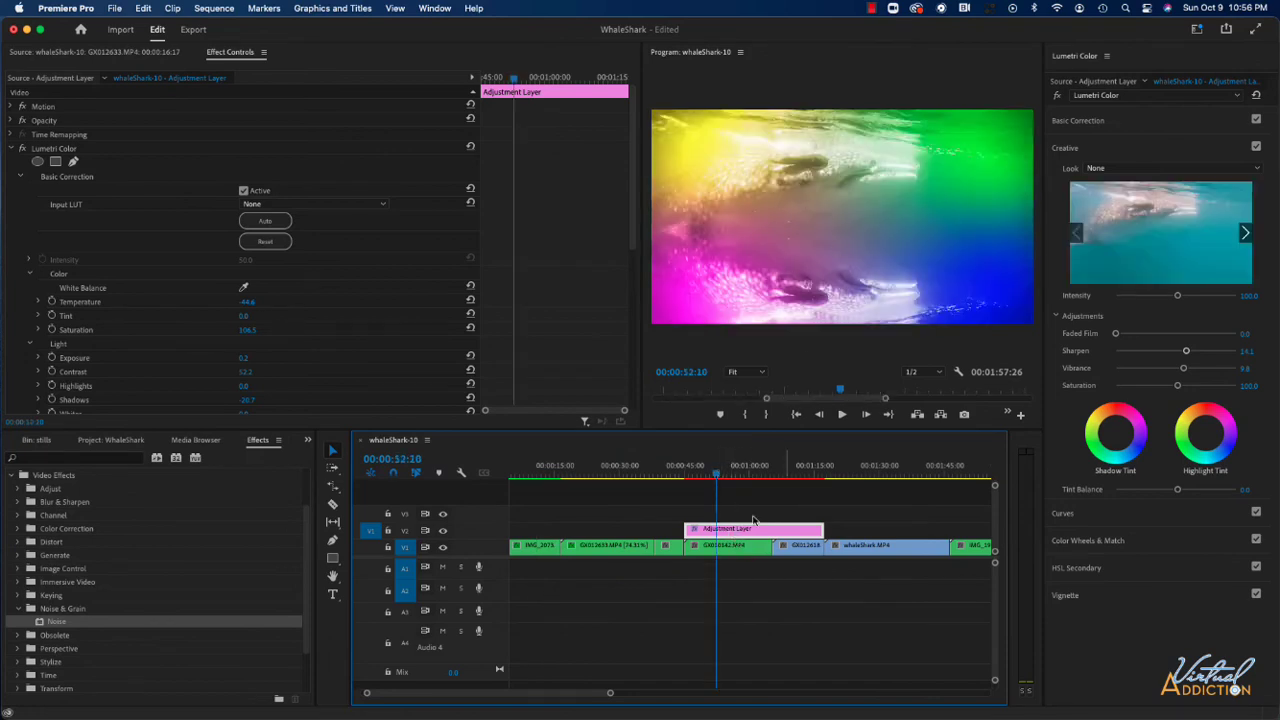
{"action": "left_click_drag", "start_coordinate": [717, 474], "coordinate": [803, 479]}
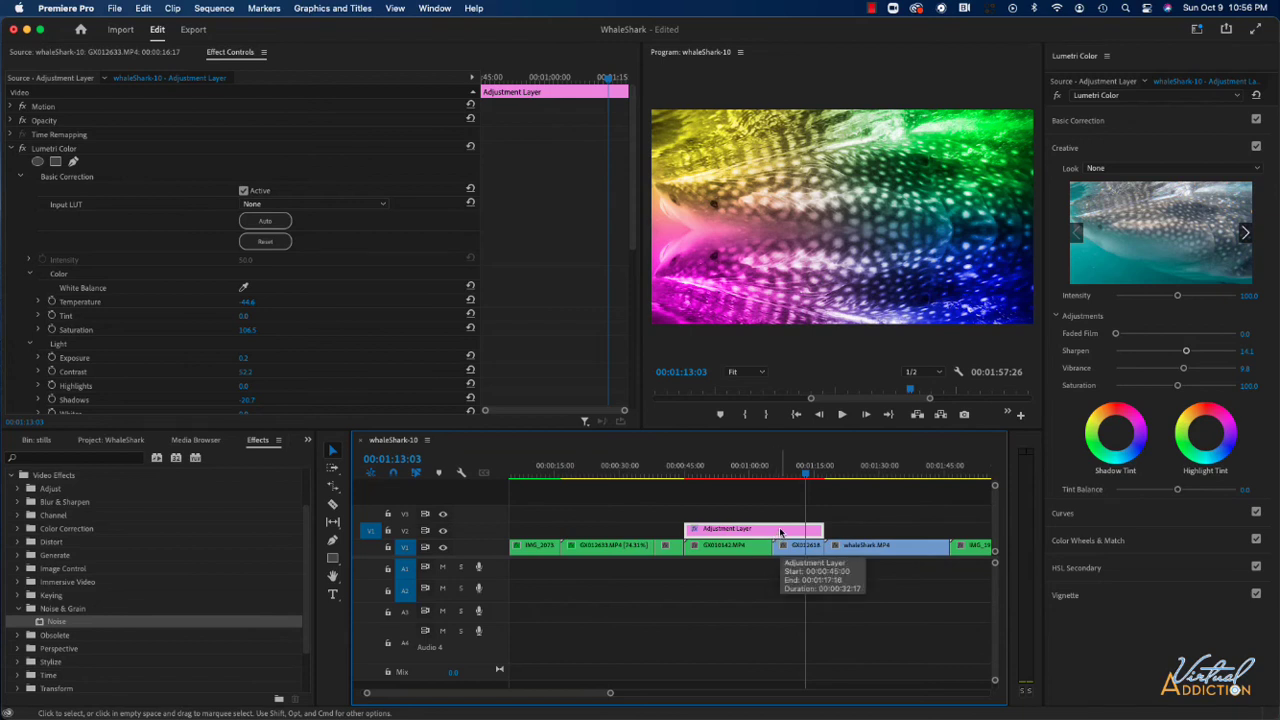
{"action": "left_click_drag", "start_coordinate": [809, 479], "coordinate": [765, 483]}
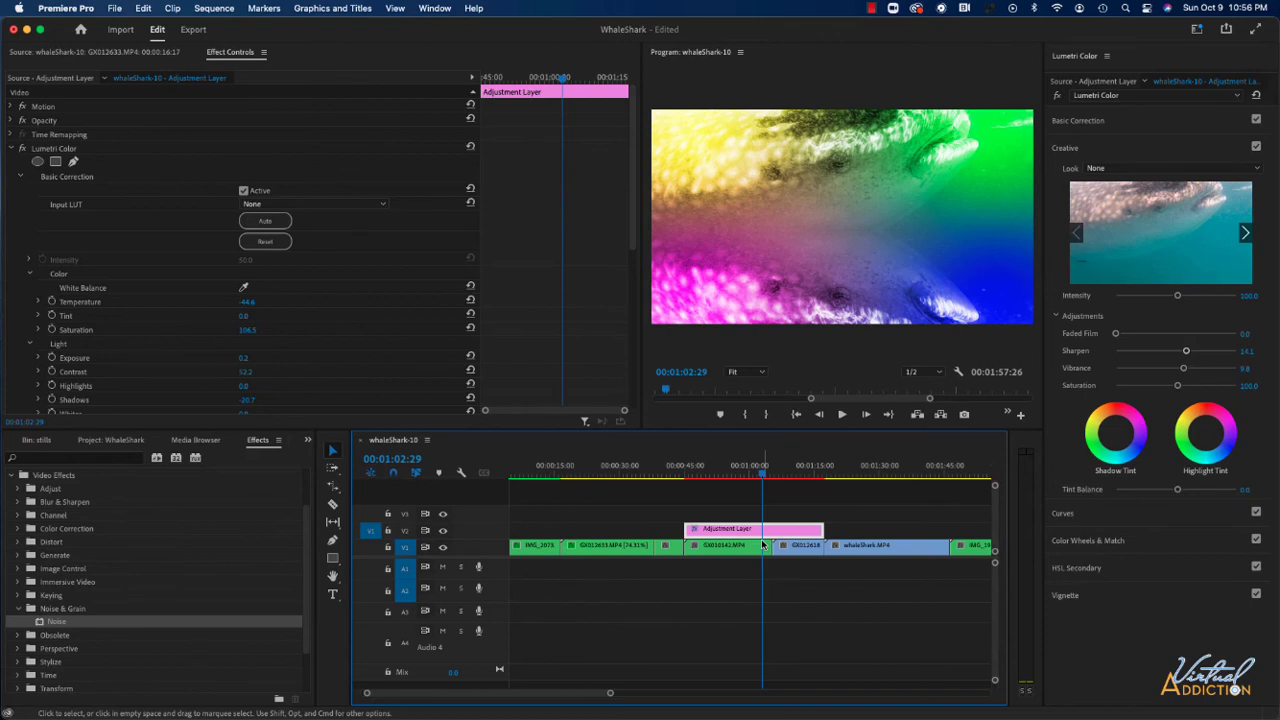
{"action": "key", "text": "super+z"}
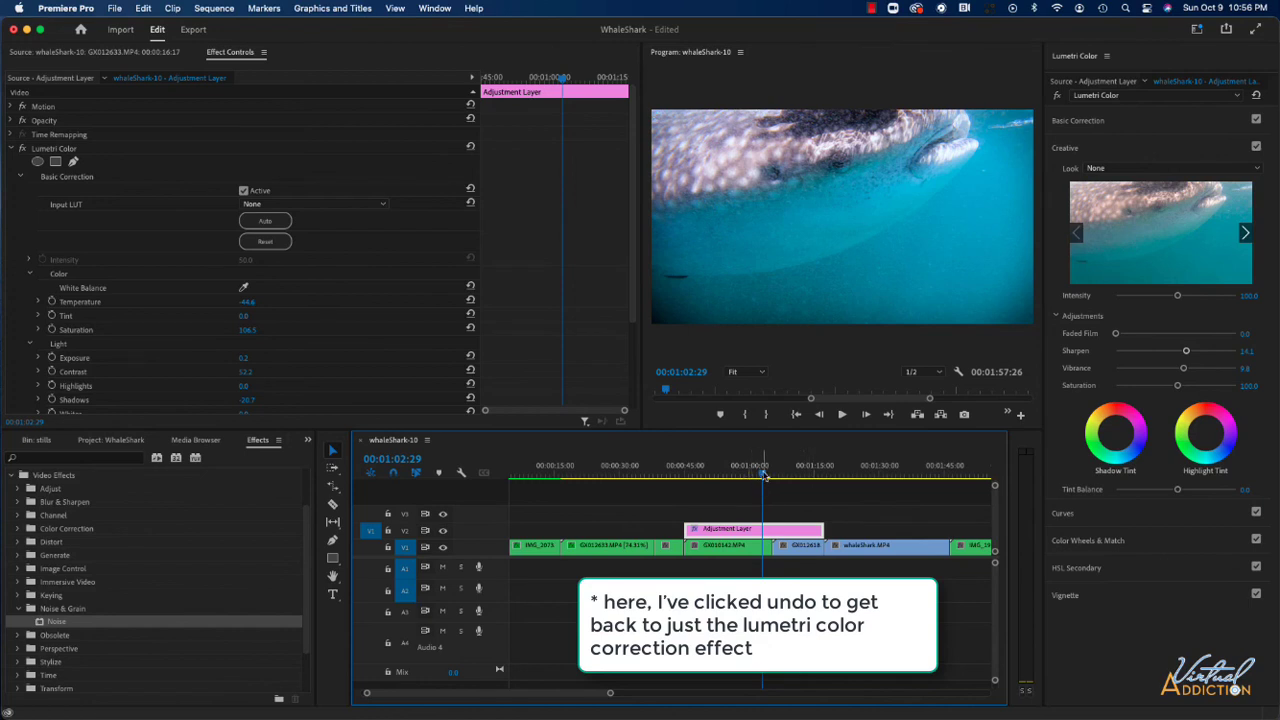
- Extend the adjustment layer's end to the end of the whaleShark.MP4 clip, with the playhead over that clip
{"action": "left_click", "coordinate": [866, 477]}
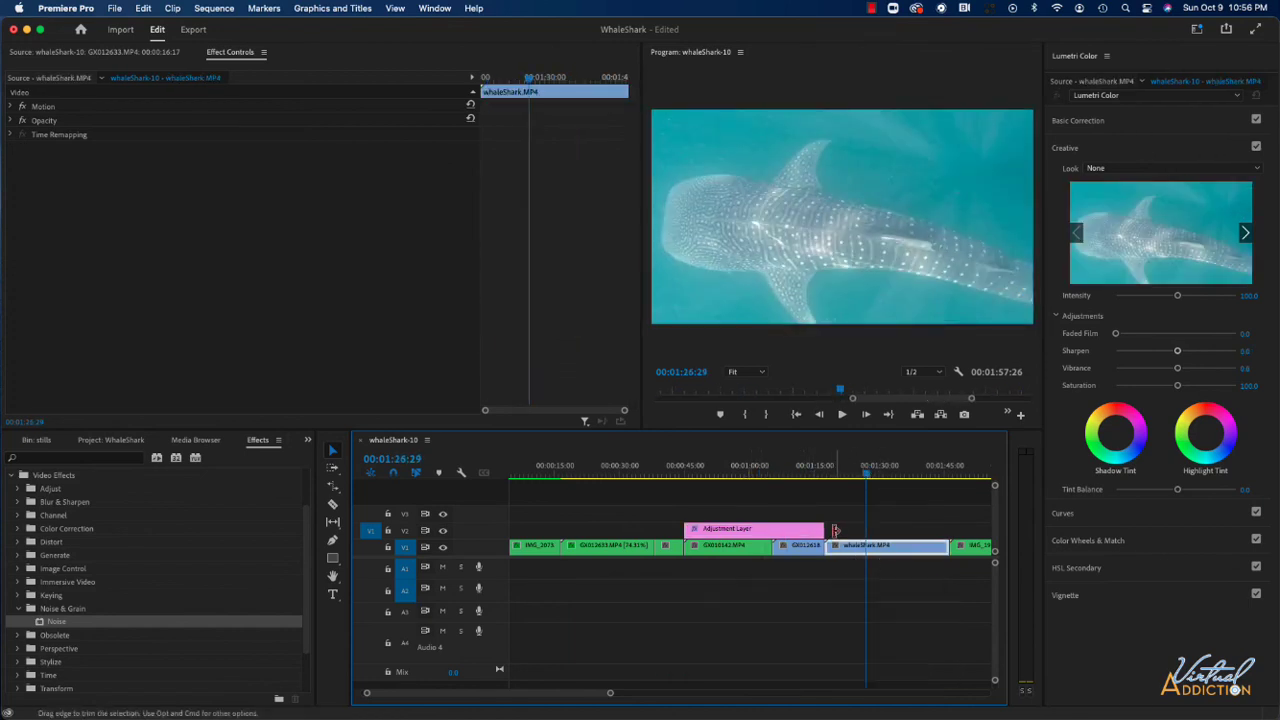
{"action": "left_click_drag", "start_coordinate": [820, 530], "coordinate": [945, 527]}
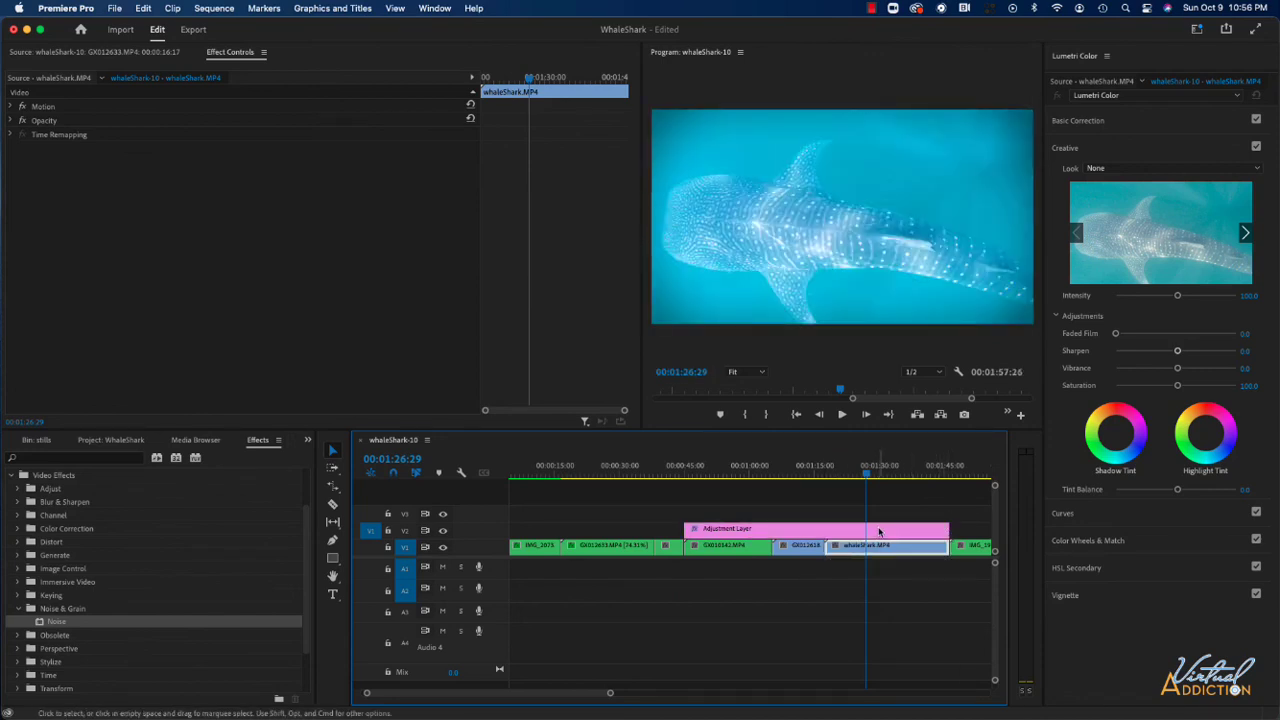